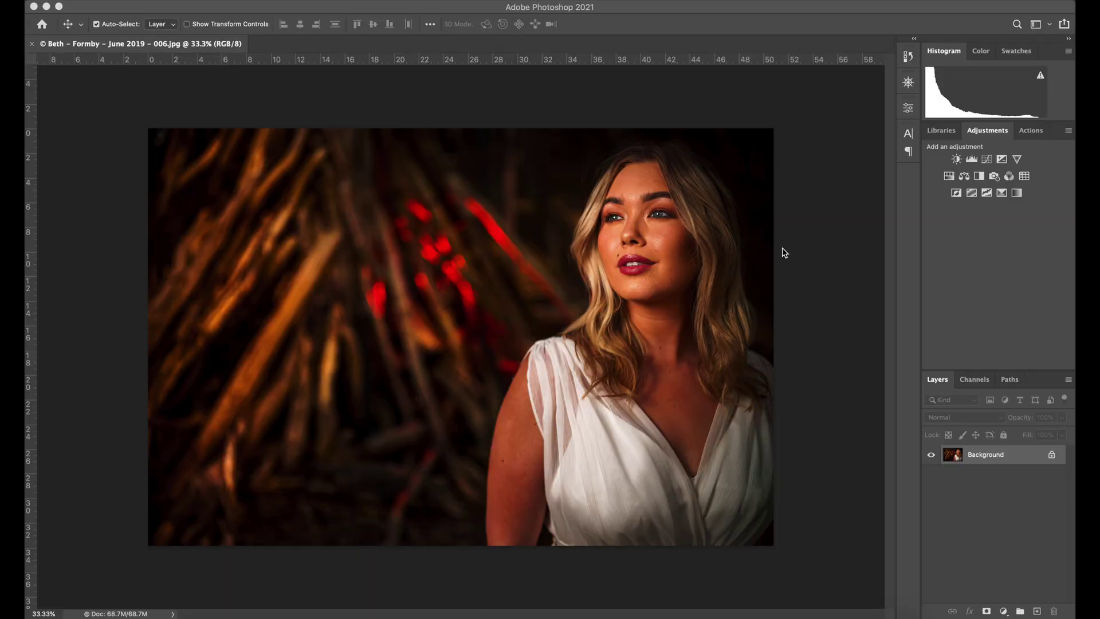
# - Use Select Subject to outline the woman against the dark background
pyautogui.click(113, 183)
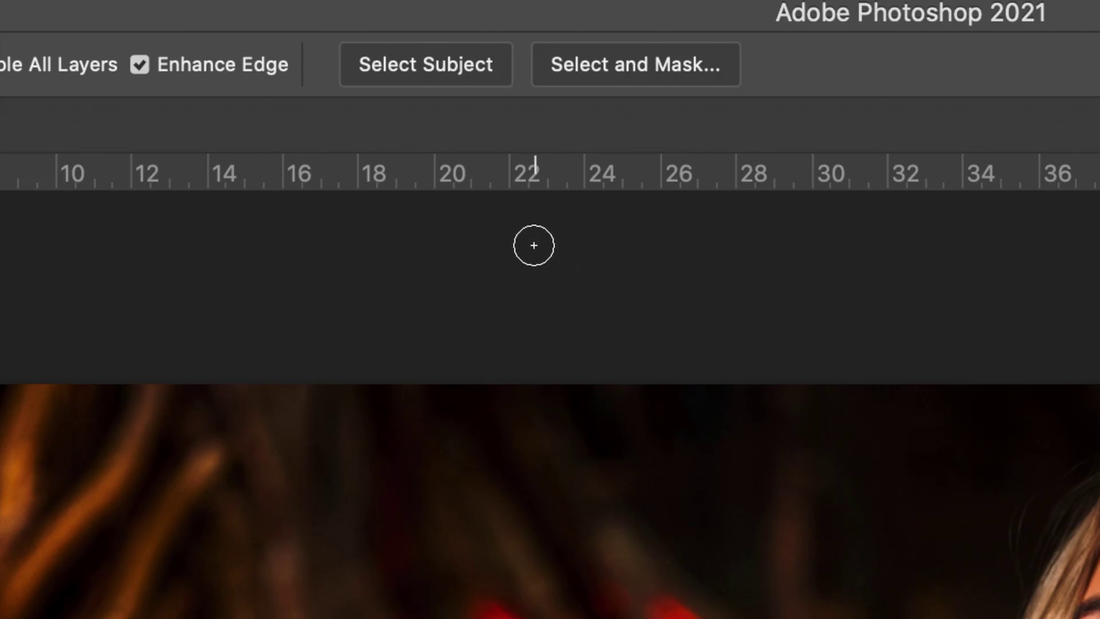
pyautogui.click(425, 67)
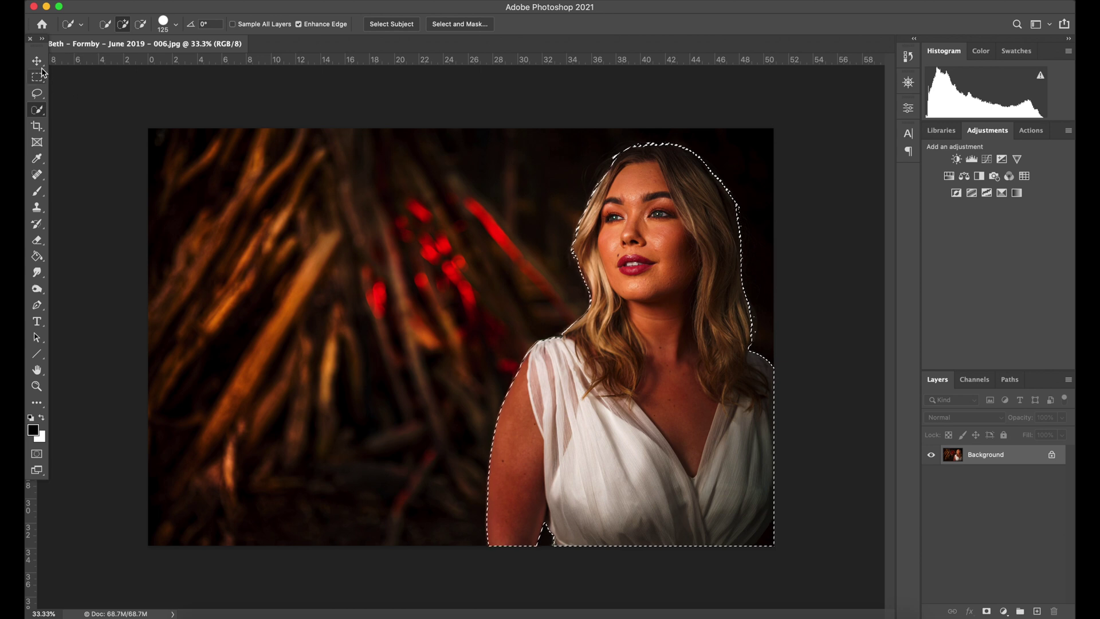
# - Copy the selected woman onto Layer 1 and drag it left beside the original
pyautogui.press('v')
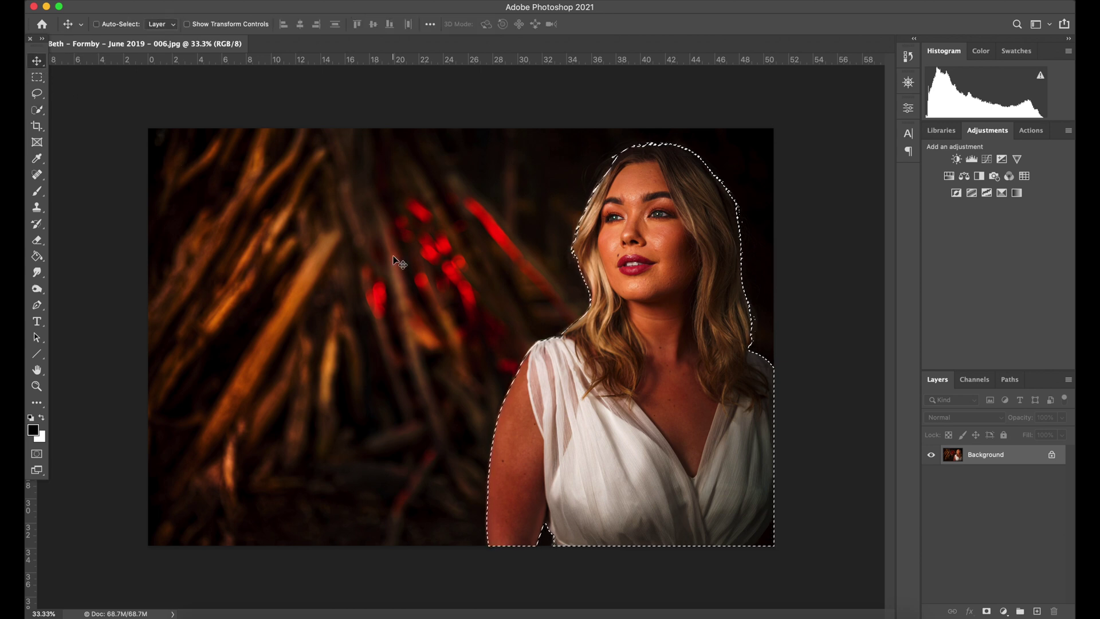
pyautogui.press('super+j')
pyautogui.moveTo(669, 271); pyautogui.dragTo(360, 273)
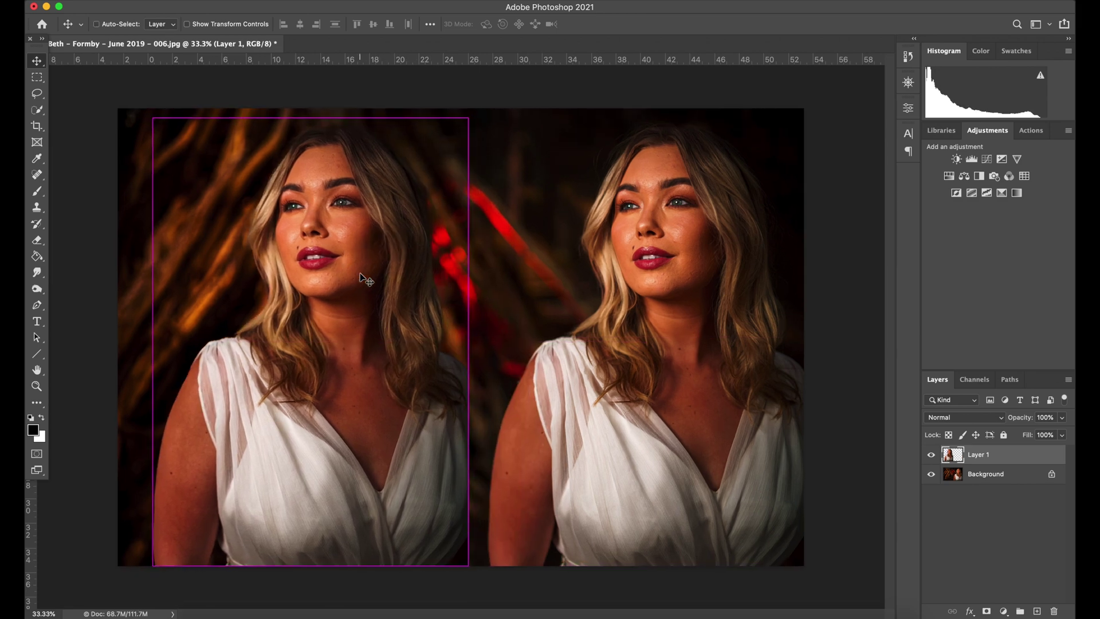
# - Inspect the copied face at 100% zoom, then fit the whole image back in view
pyautogui.press('super+1')
pyautogui.scroll(10, 360, 272)
pyautogui.hscroll(-10, 360, 273)
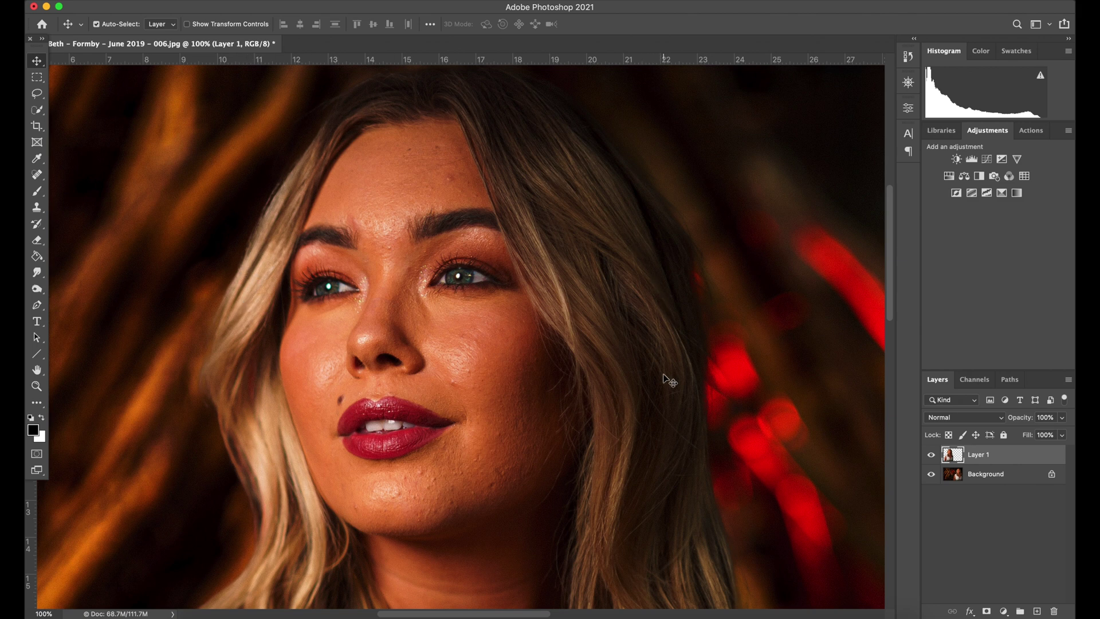
pyautogui.scroll(-10, 635, 398)
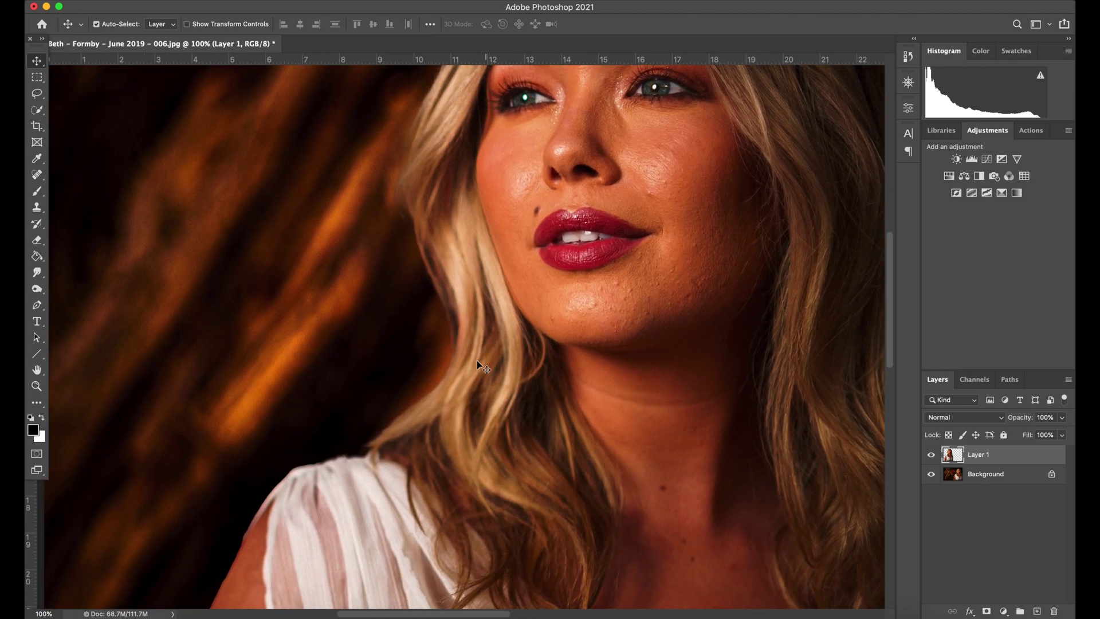
pyautogui.press('super+minus')
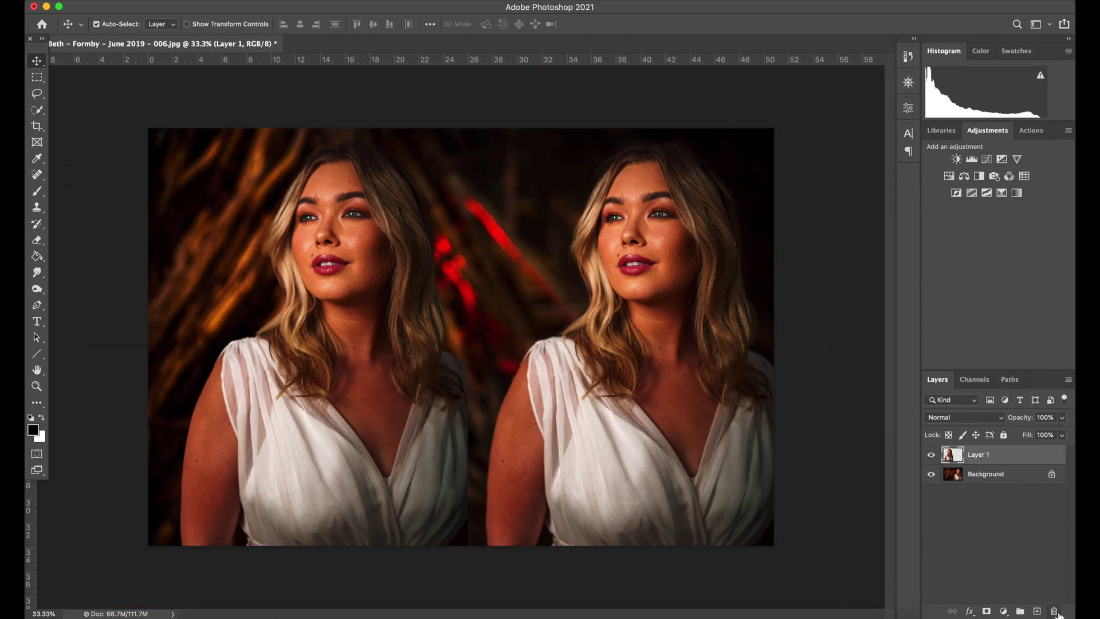
# - Delete Layer 1, reselect the woman with Quick Selection, and refine her hair edges in Select and Mask
pyautogui.click(1056, 612)
pyautogui.click(630, 210)
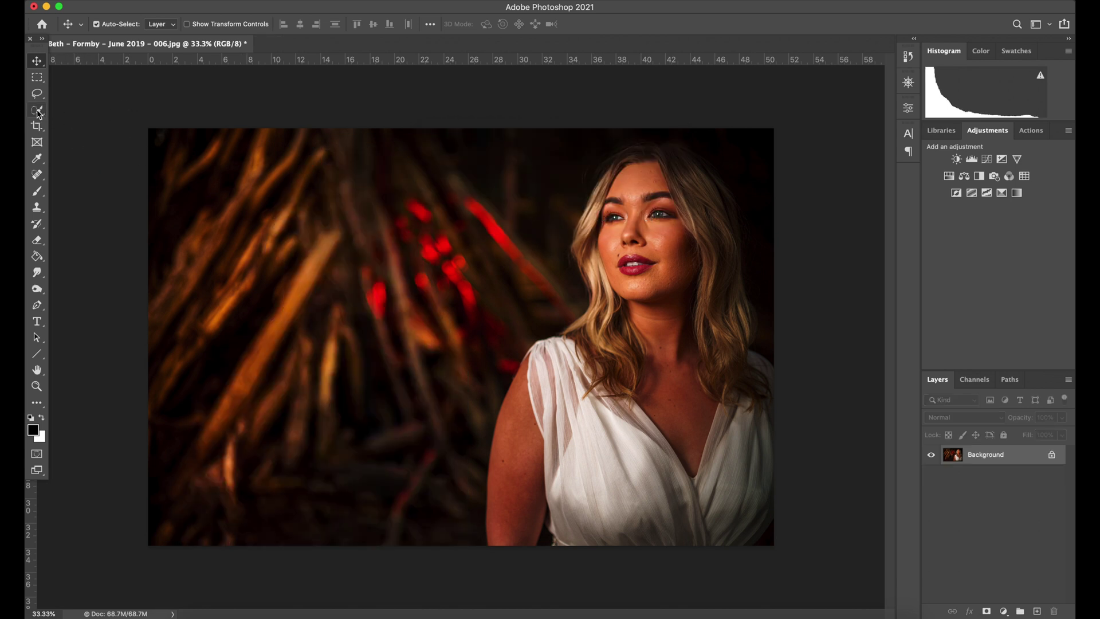
pyautogui.click(37, 111)
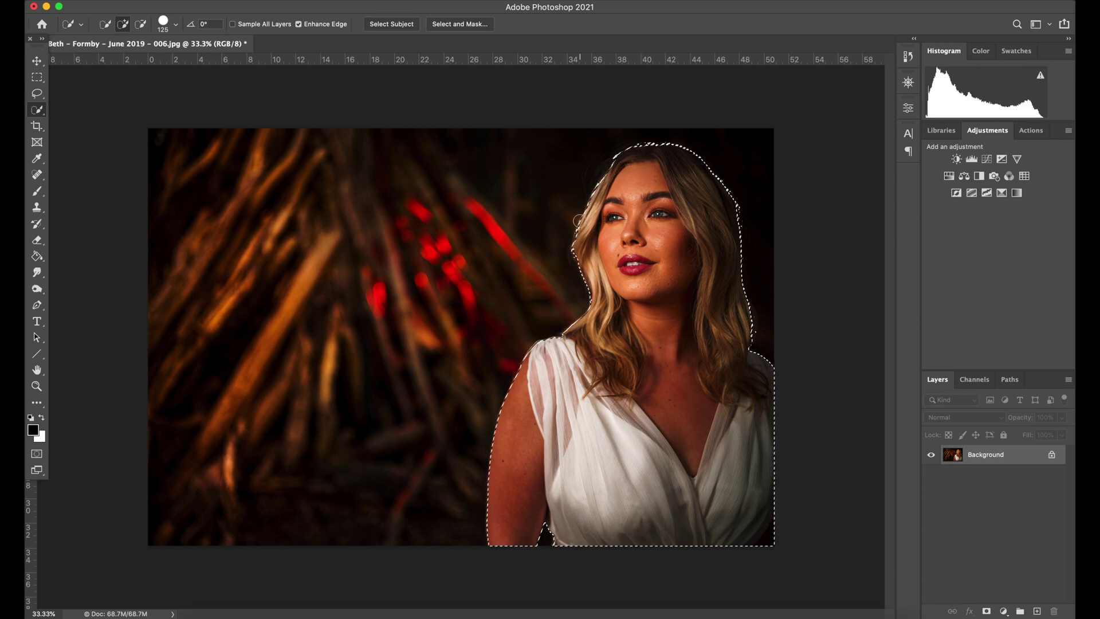
pyautogui.click(462, 26)
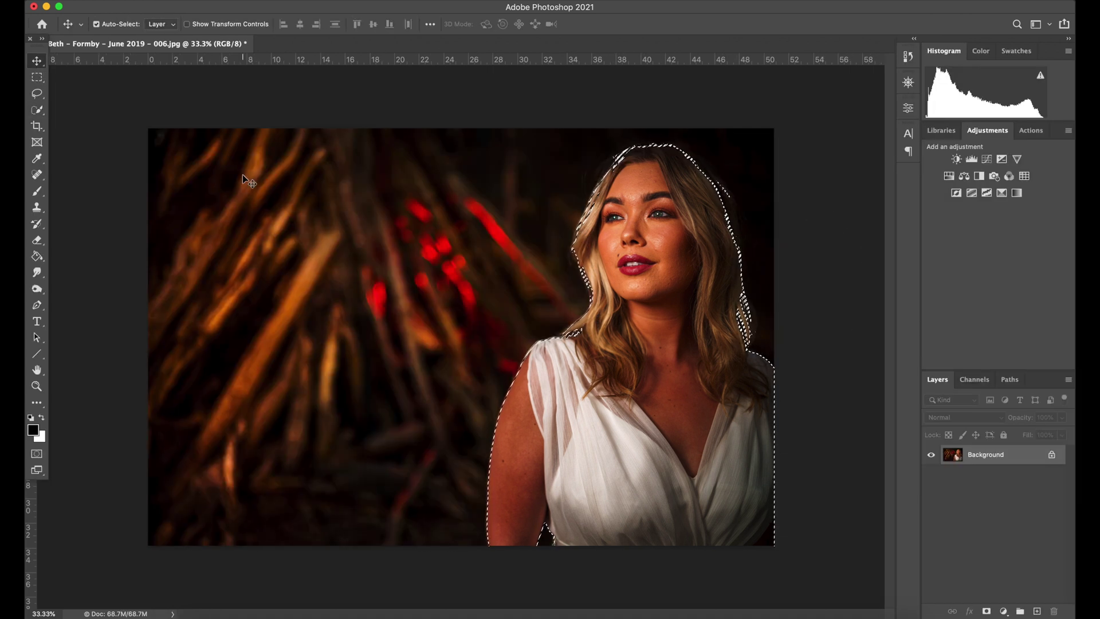
# - Copy the refined woman to a new layer beside the original and inspect her hair edges at 100%
pyautogui.hotkey('ctrl', 'j')
pyautogui.moveTo(414, 278); pyautogui.dragTo(343, 290)
pyautogui.hotkey('ctrl', '+')
pyautogui.hotkey('ctrl', '+')
pyautogui.hotkey('ctrl', '+')
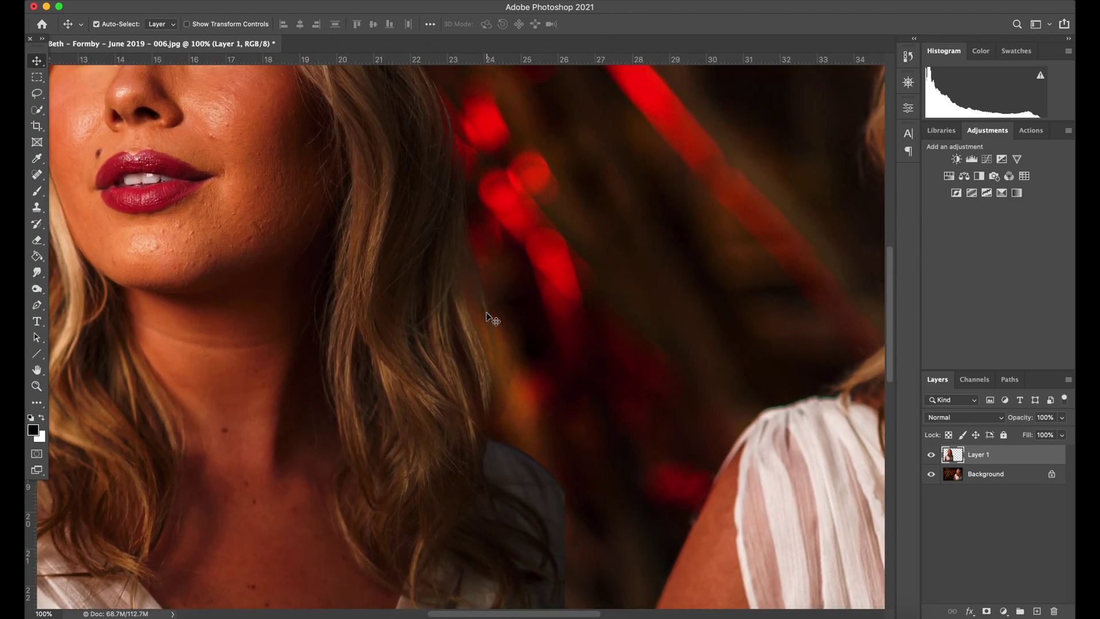
pyautogui.scroll(5, 427, 135)
pyautogui.hscroll(-2, 427, 135)
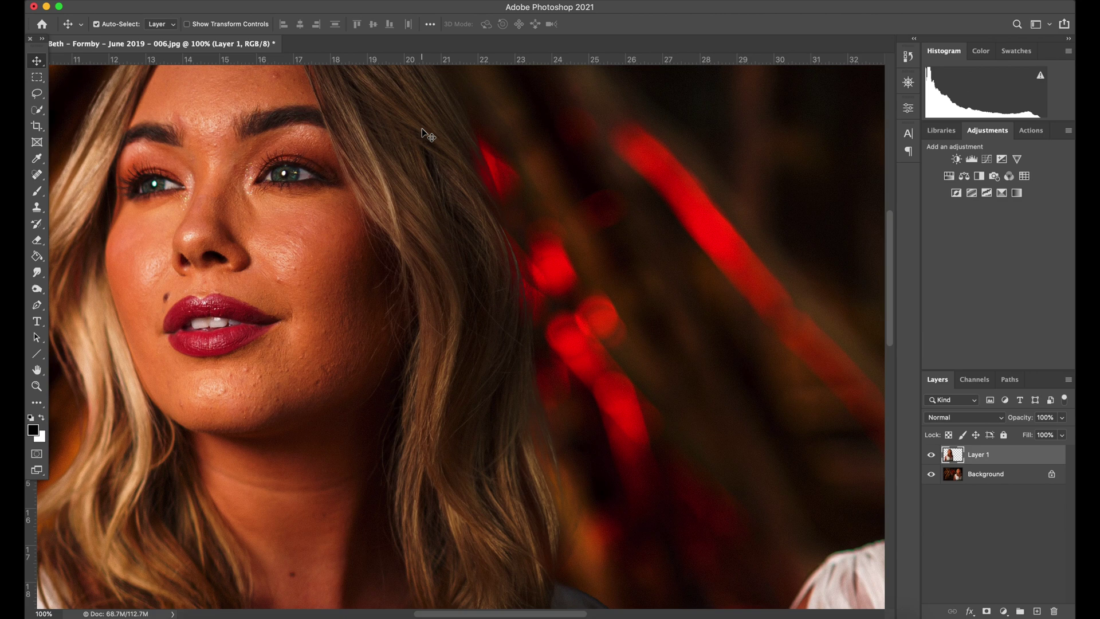
pyautogui.hscroll(-5, 506, 251)
pyautogui.scroll(2, 506, 251)
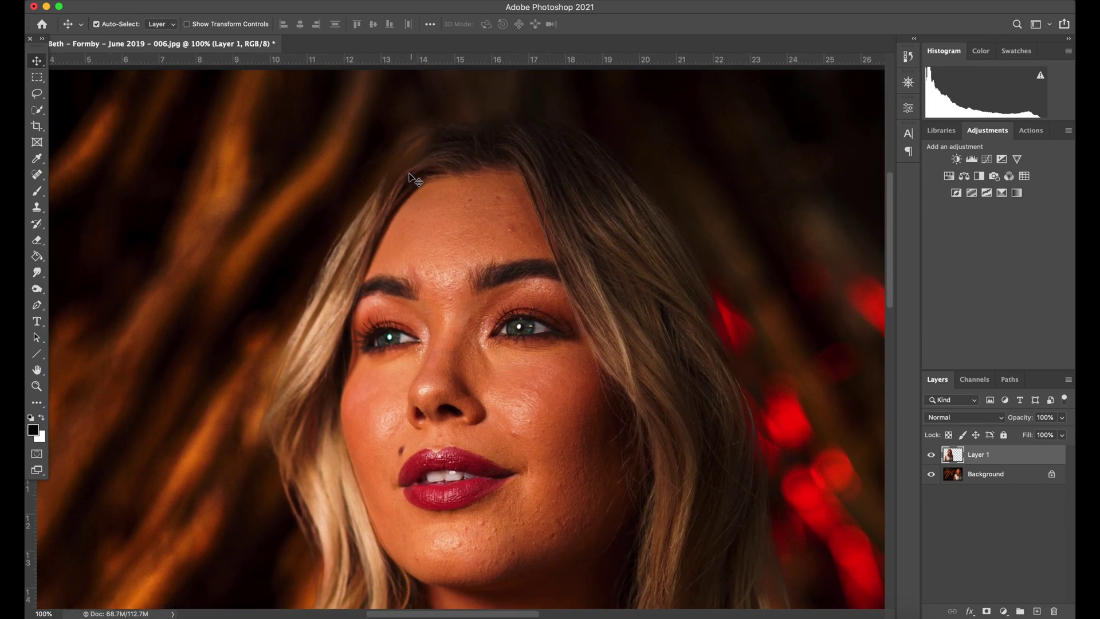
pyautogui.scroll(-5, 402, 395)
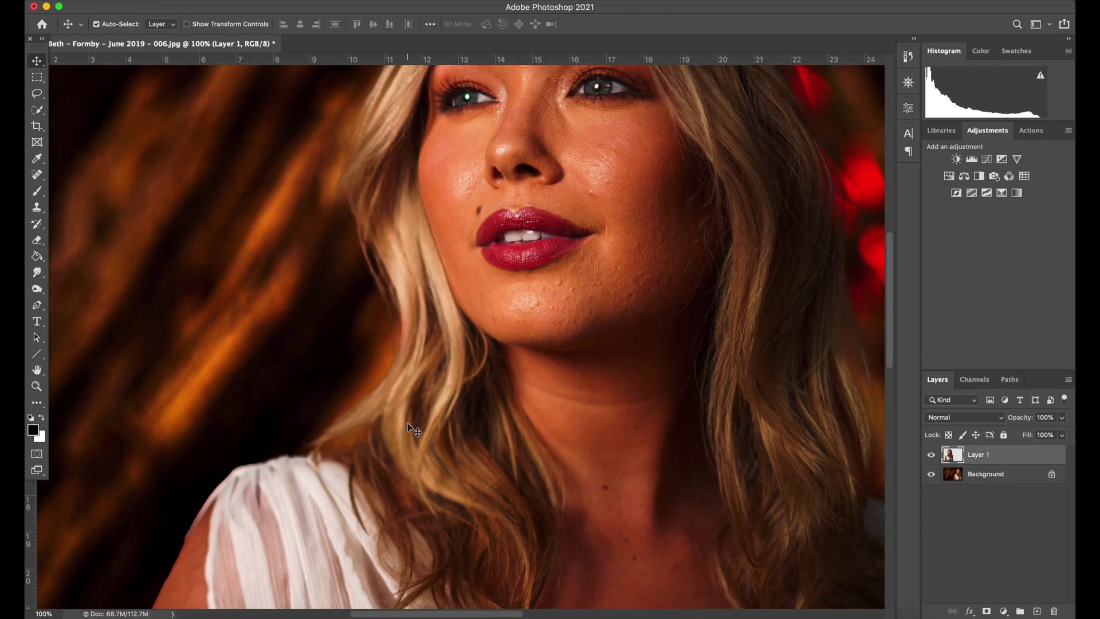
pyautogui.scroll(3, 407, 398)
pyautogui.hscroll(1, 407, 398)
pyautogui.scroll(5, 344, 221)
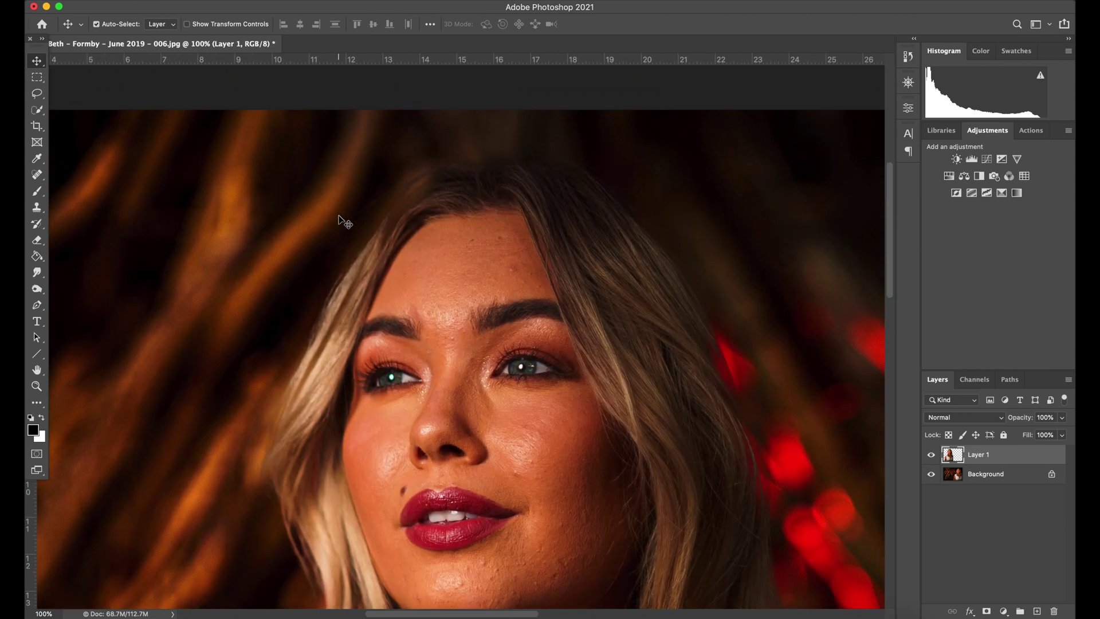
pyautogui.scroll(-2, 626, 366)
# - Compare both copies' faces side by side at 66.7% zoom
pyautogui.press('super+minus')
pyautogui.press('super+minus')
pyautogui.press('super+minus')
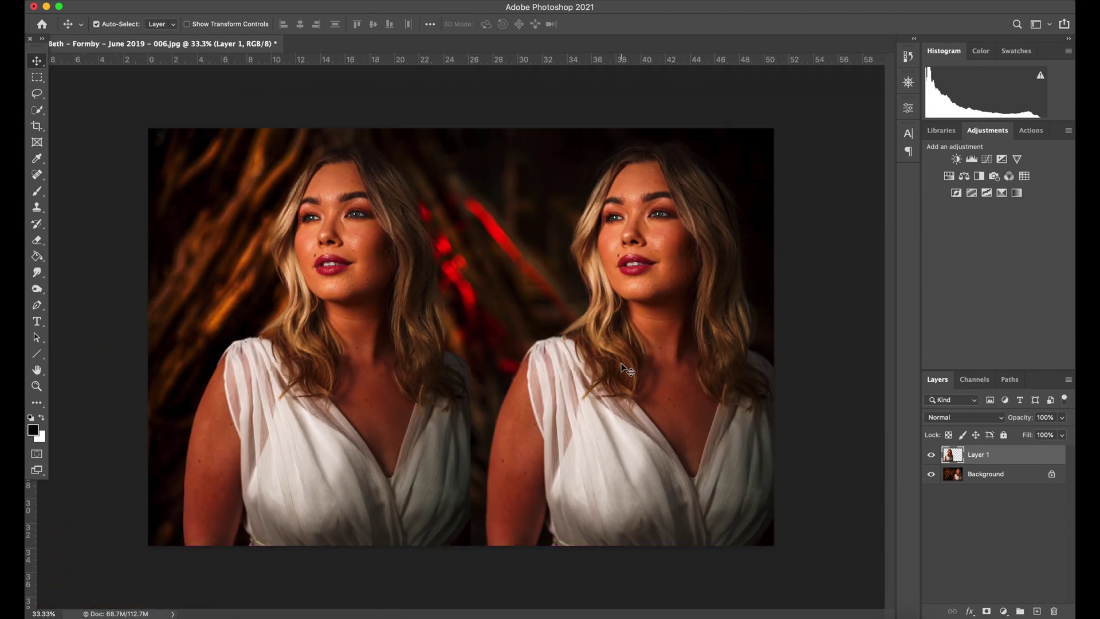
pyautogui.press('super+plus')
pyautogui.press('super+plus')
pyautogui.hscroll(2, 621, 363)
pyautogui.scroll(1, 621, 362)
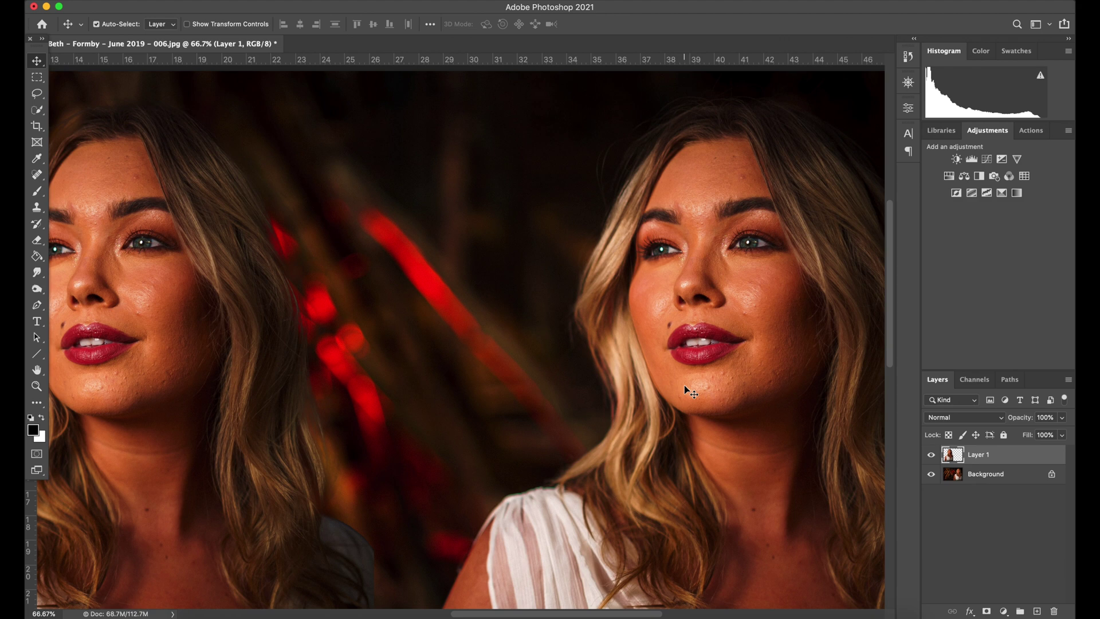
pyautogui.hscroll(2, 687, 388)
pyautogui.hscroll(-8, 570, 300)
pyautogui.hscroll(-1, 260, 287)
pyautogui.scroll(1, 261, 287)
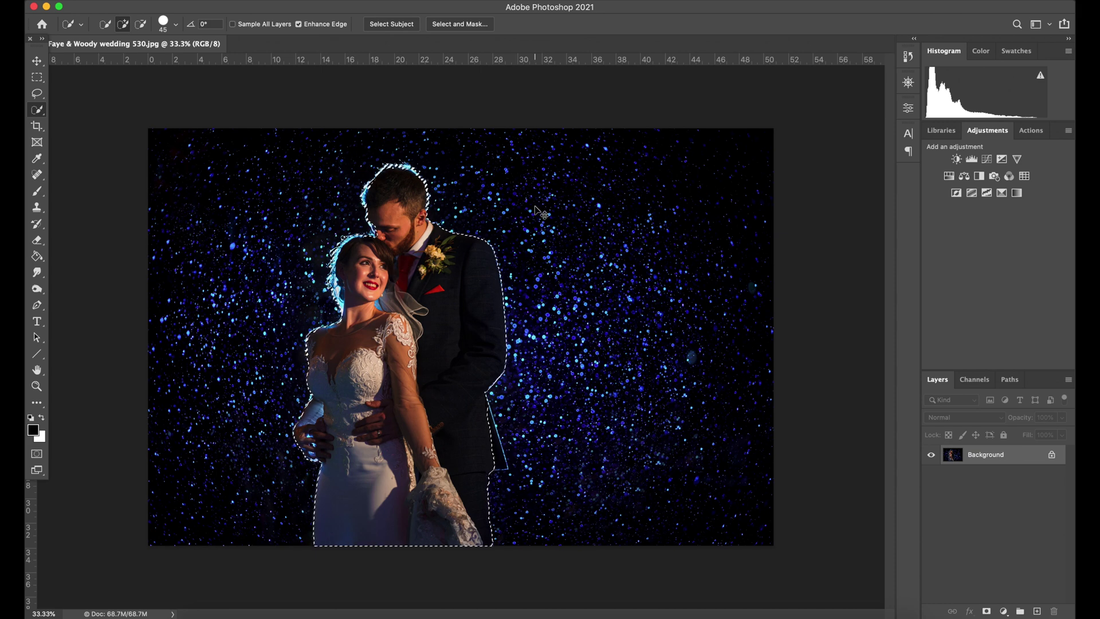
# - Copy the couple onto Layer 1, shift it right of the original, then select the Background layer
pyautogui.click(37, 62)
pyautogui.press('super+j')
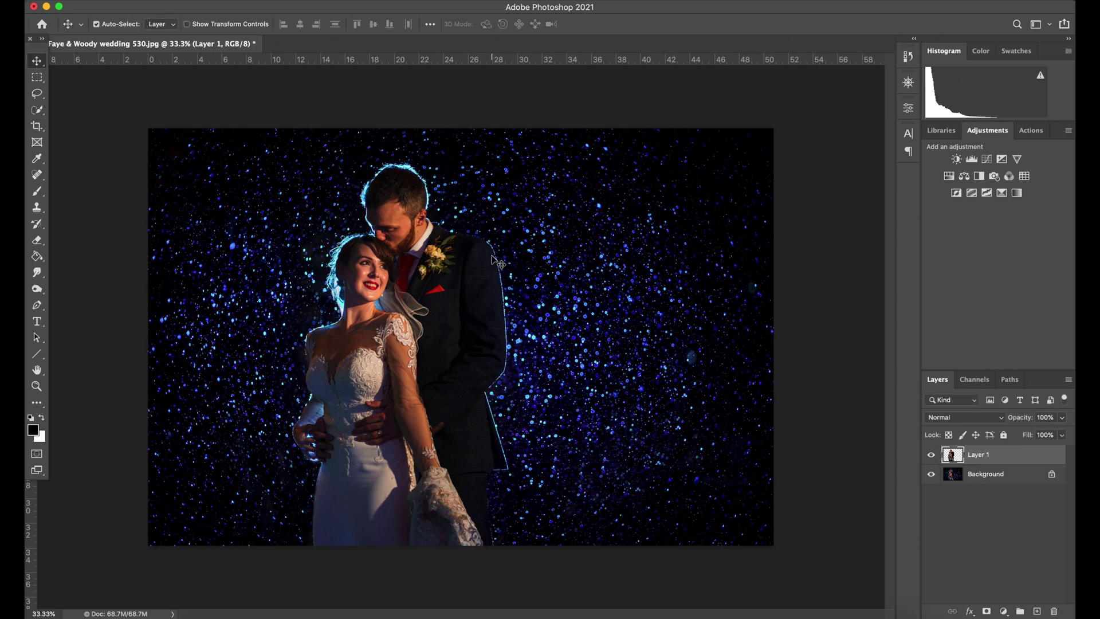
pyautogui.moveTo(429, 300); pyautogui.dragTo(664, 301)
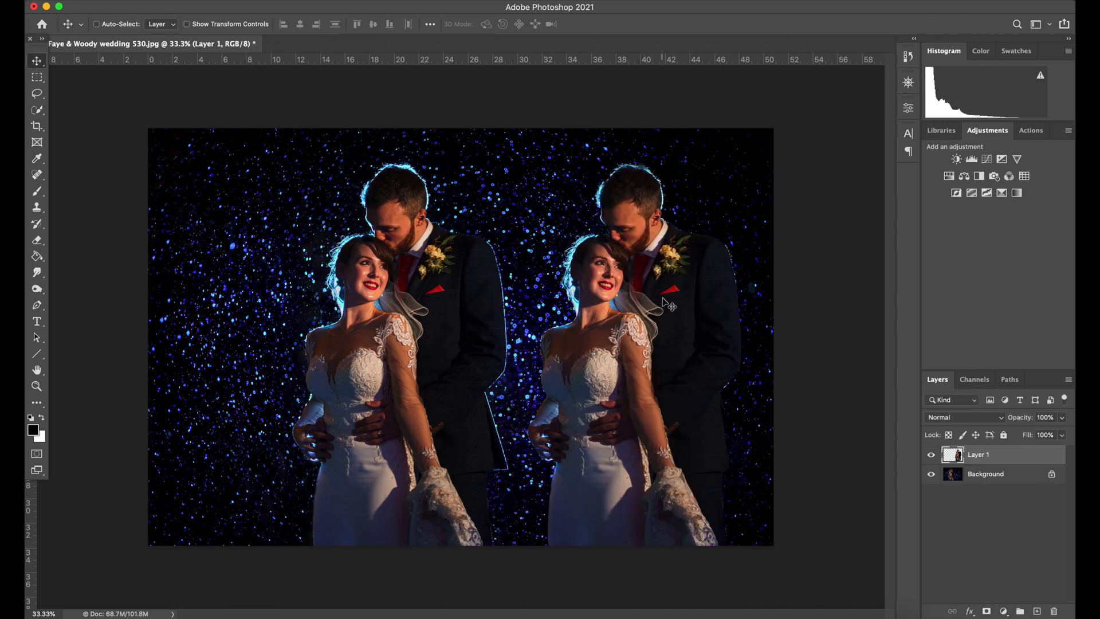
pyautogui.scroll(3, 659, 320)
pyautogui.scroll(-2, 647, 346)
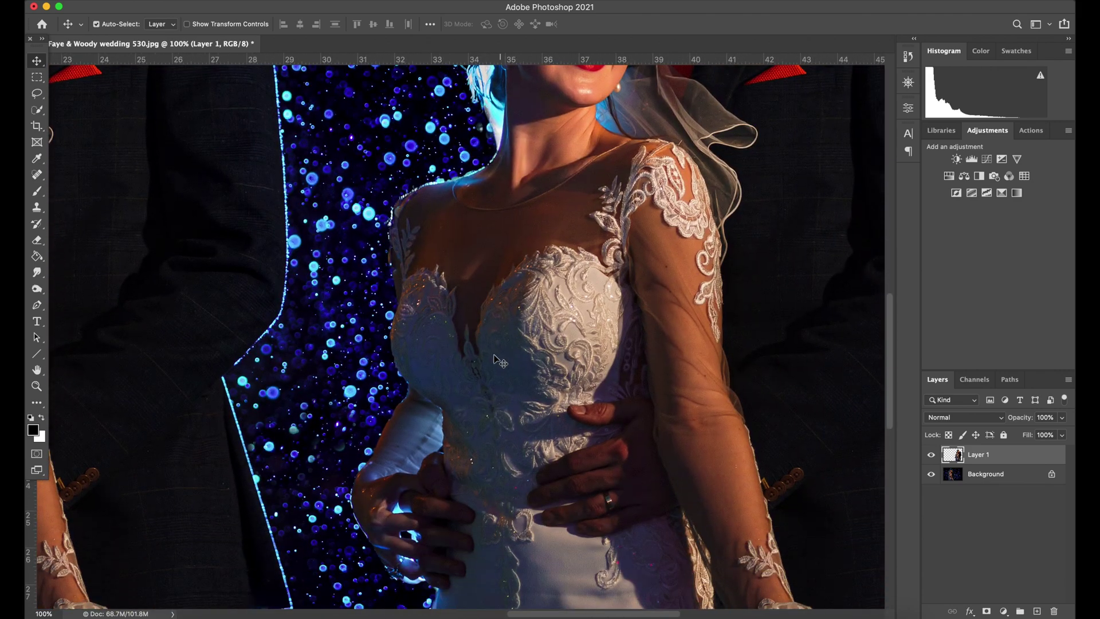
pyautogui.scroll(8, 544, 287)
pyautogui.scroll(3, 458, 243)
pyautogui.hscroll(4, 458, 242)
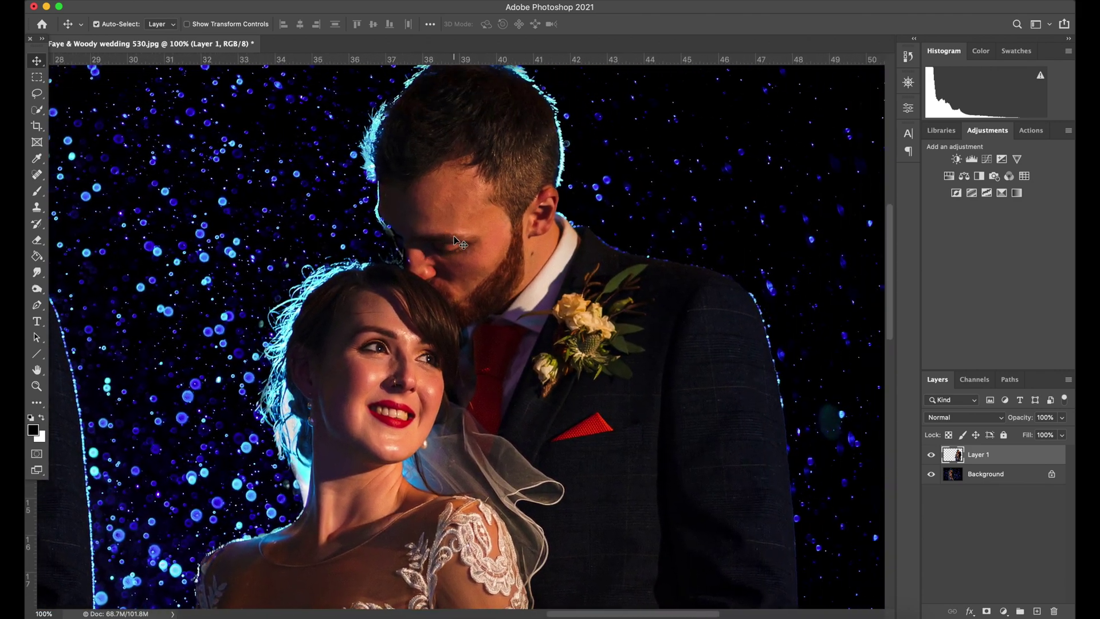
pyautogui.scroll(-3, 455, 240)
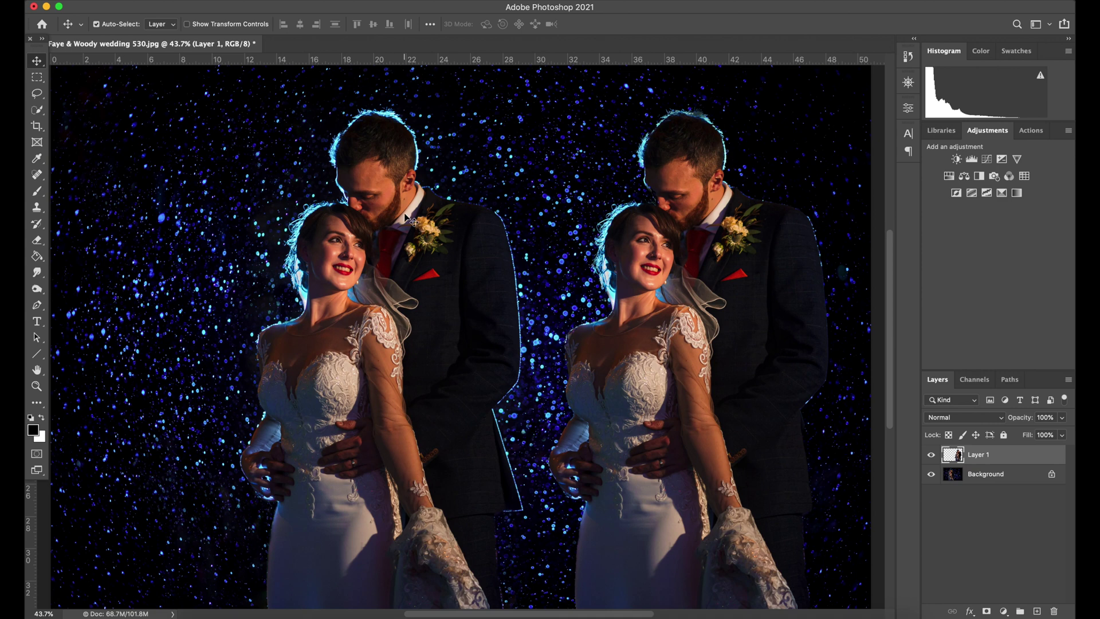
pyautogui.scroll(-1, 407, 220)
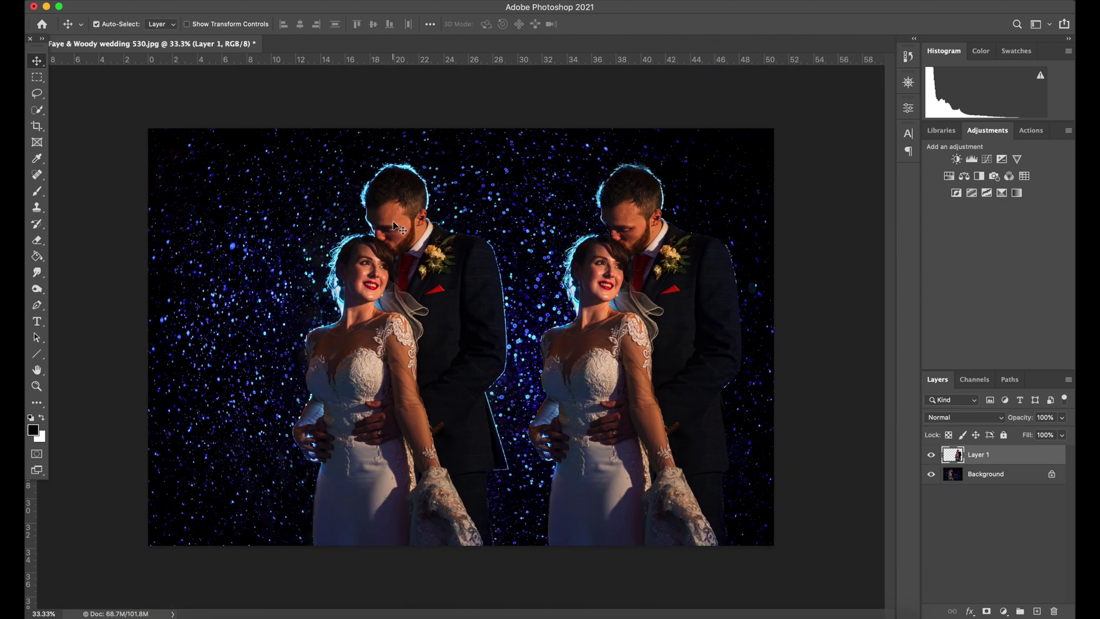
pyautogui.click(993, 479)
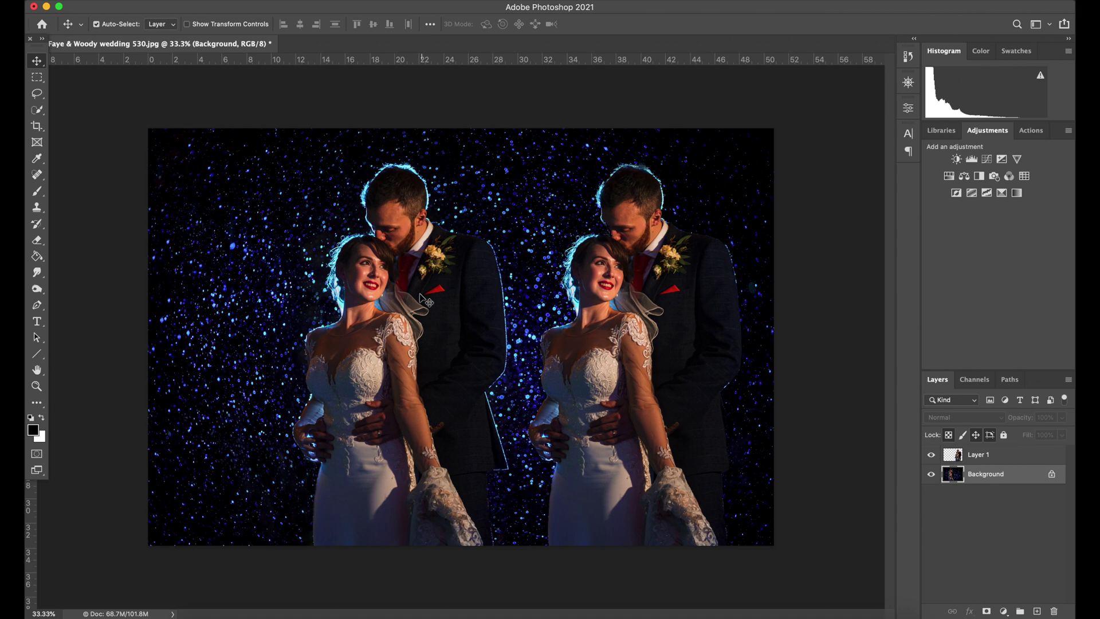
# - Remove the left couple with a Content-Aware Fill, then deselect
pyautogui.click(36, 110)
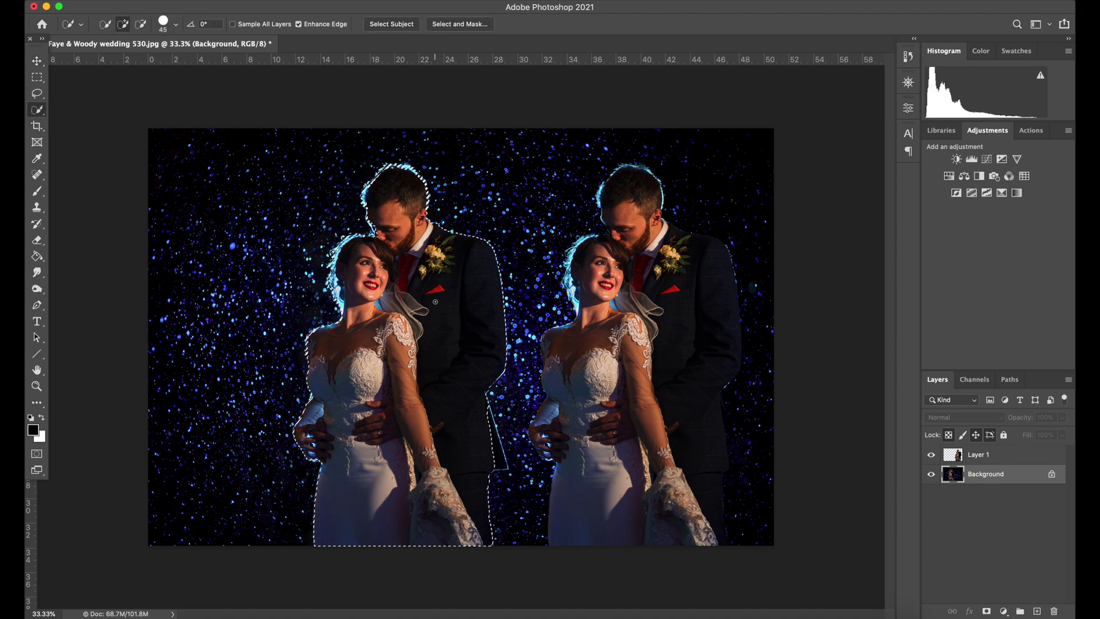
pyautogui.hotkey('shift', 'BackSpace')
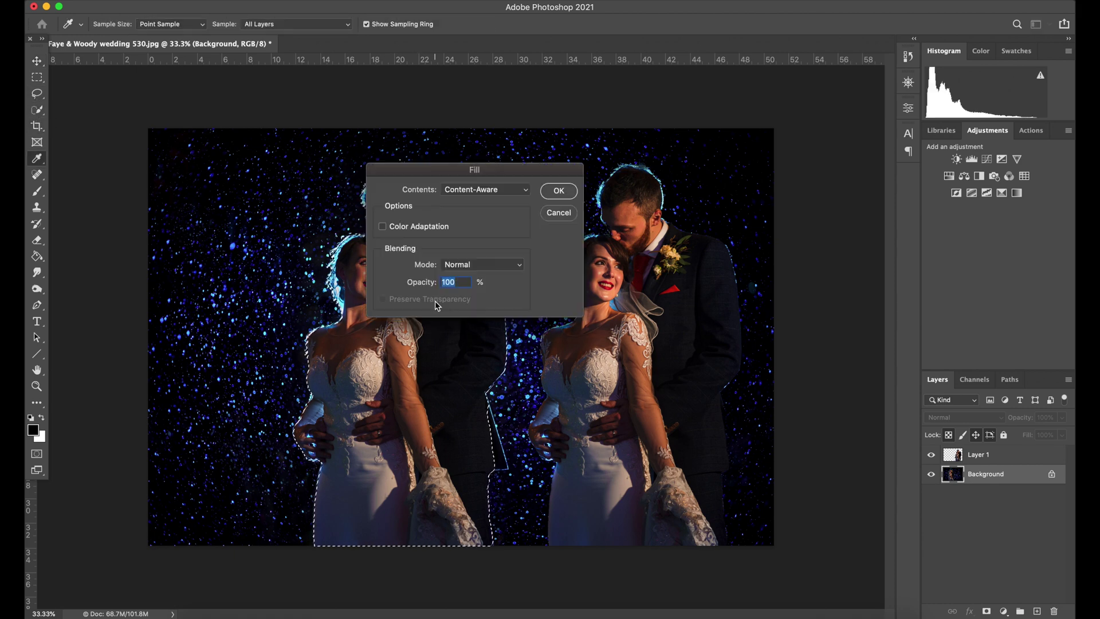
pyautogui.click(559, 191)
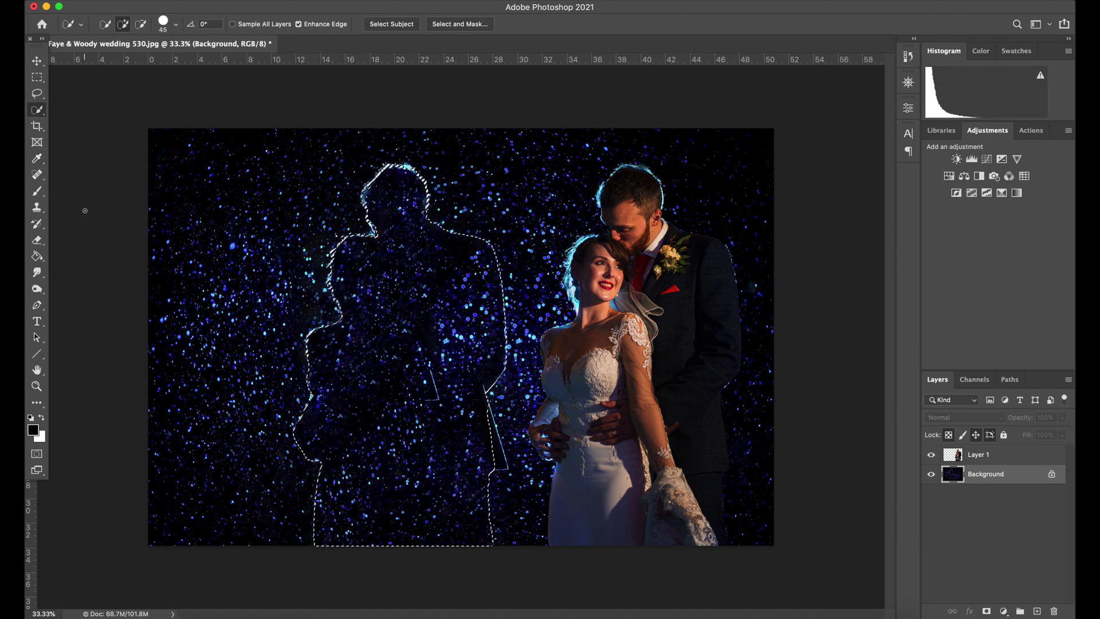
pyautogui.hotkey('ctrl', 'd')
# - Clone sparkle texture over the leftover outlines at the shoulder, neck, head and lower body
pyautogui.click(39, 207)
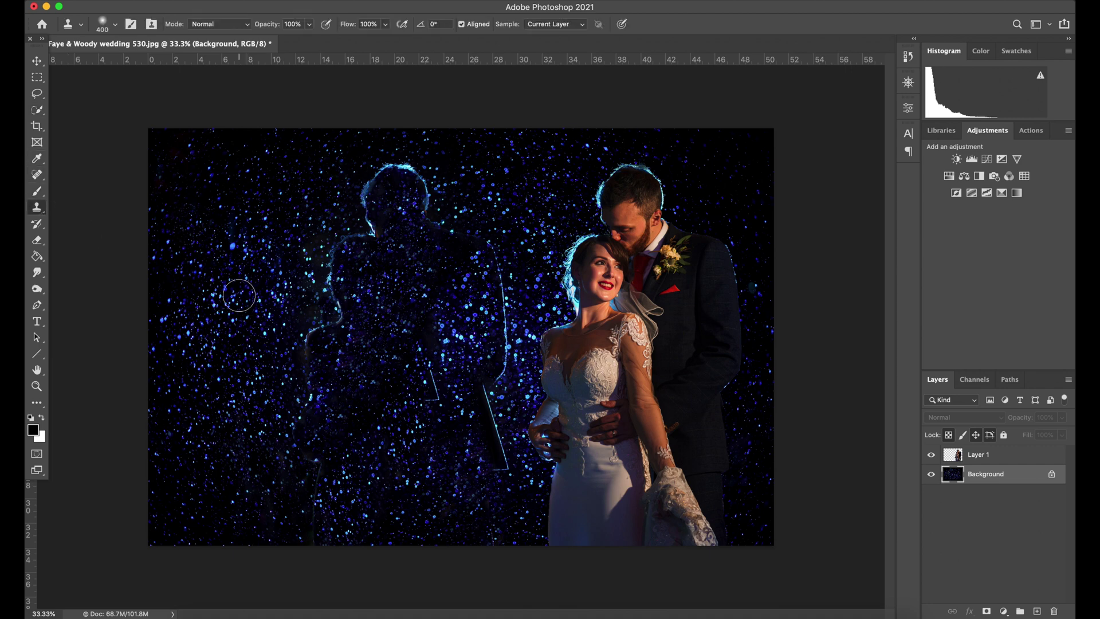
pyautogui.moveTo(271, 292)
pyautogui.mouseDown()
pyautogui.moveTo(327, 274)
pyautogui.moveTo(290, 344)
pyautogui.moveTo(341, 275)
pyautogui.mouseUp()
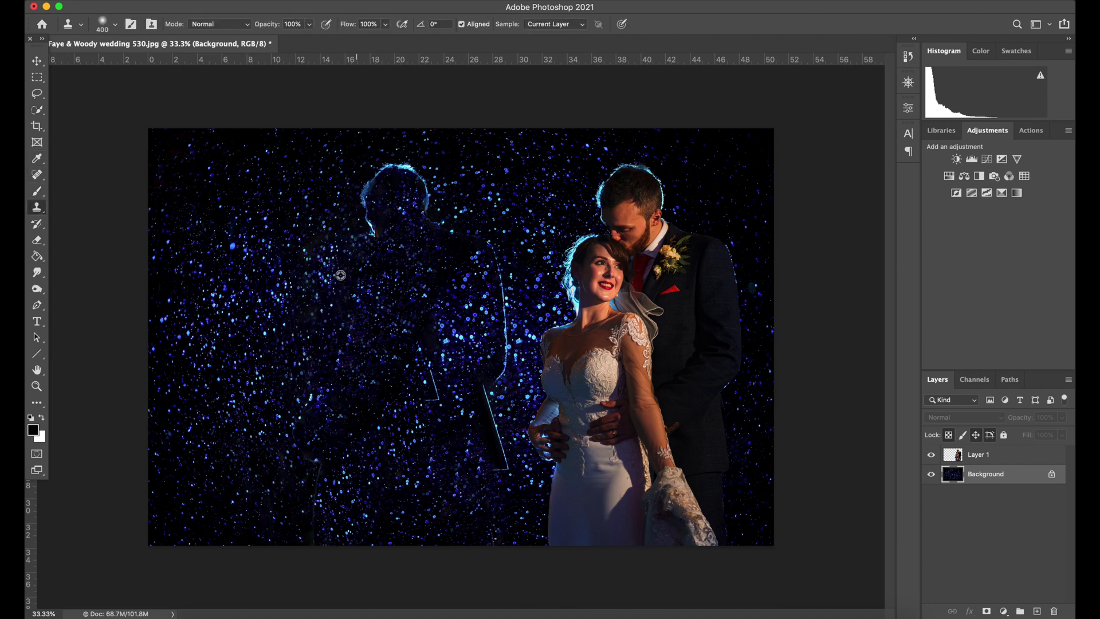
pyautogui.click(373, 221)
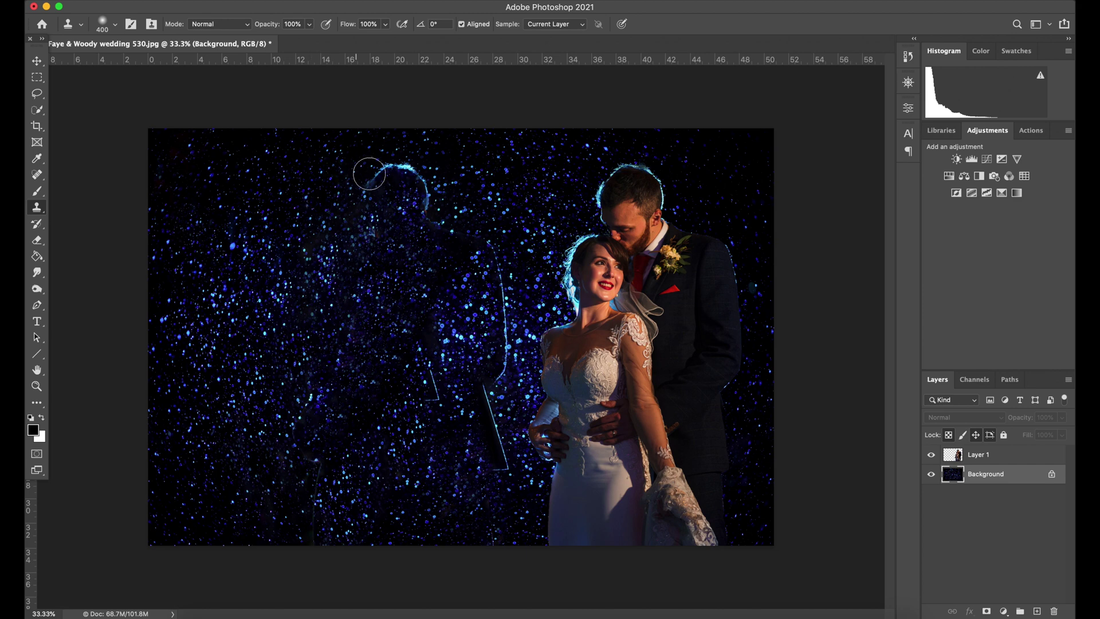
pyautogui.moveTo(369, 174); pyautogui.dragTo(401, 172)
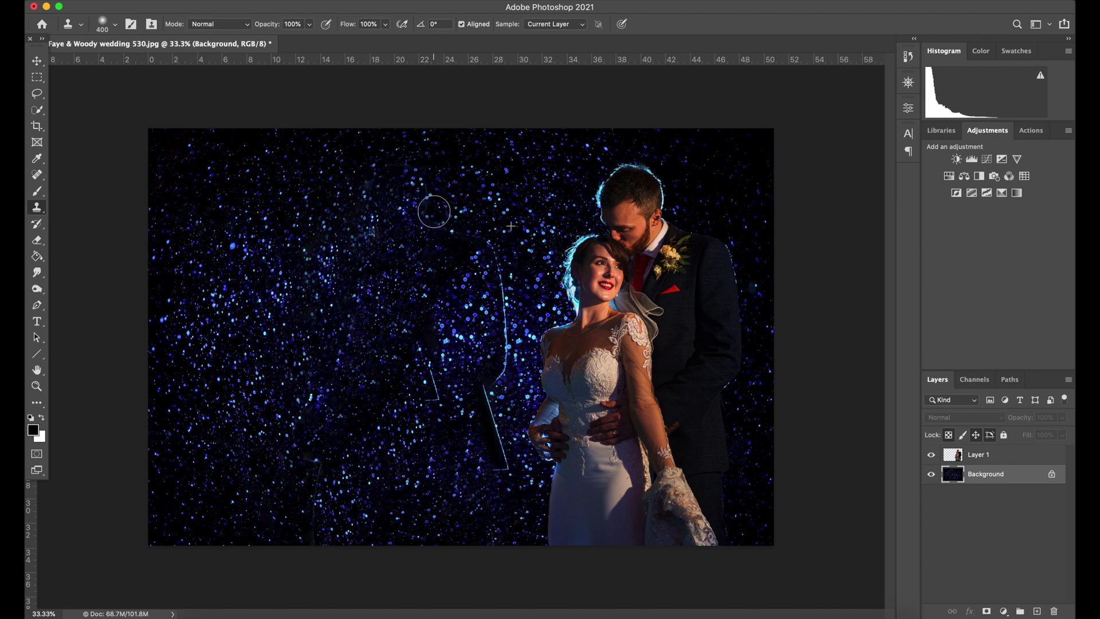
pyautogui.moveTo(479, 240)
pyautogui.mouseDown()
pyautogui.moveTo(499, 349)
pyautogui.moveTo(466, 396)
pyautogui.mouseUp()
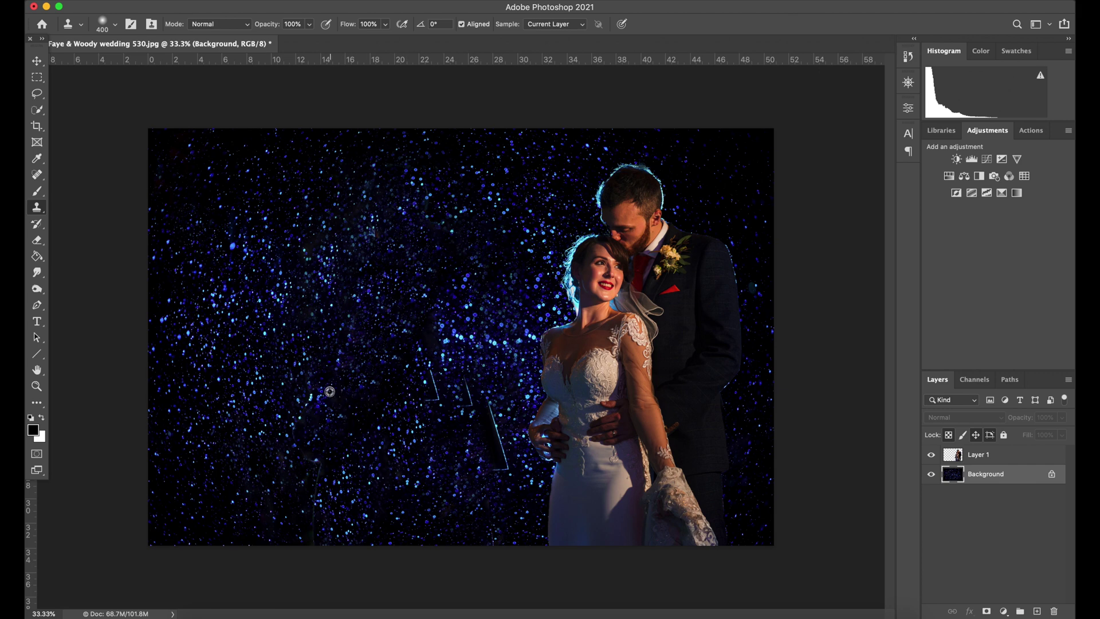
pyautogui.moveTo(388, 370)
pyautogui.mouseDown()
pyautogui.moveTo(436, 391)
pyautogui.moveTo(434, 410)
pyautogui.moveTo(487, 418)
pyautogui.moveTo(496, 442)
pyautogui.moveTo(474, 473)
pyautogui.mouseUp()
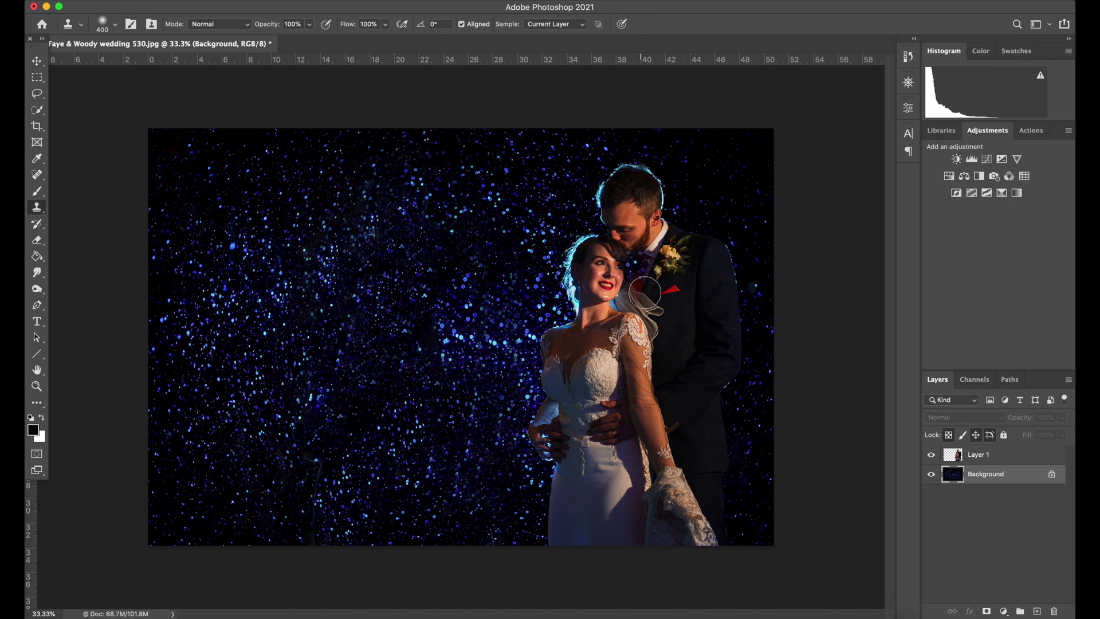
pyautogui.click(38, 62)
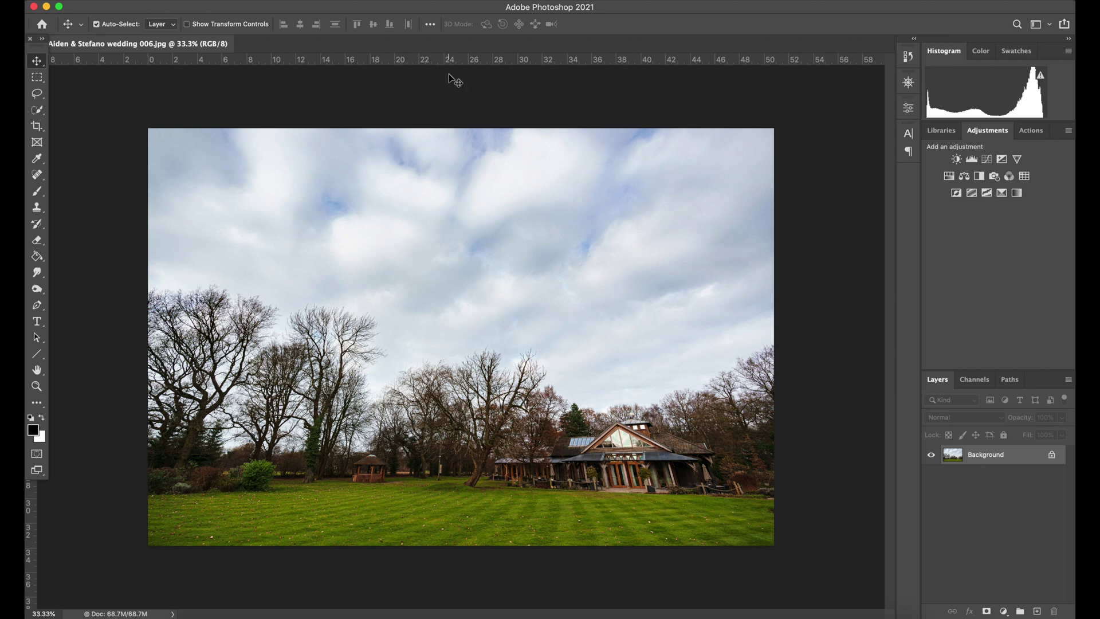
# - Start Sky Replacement on the venue photo and check the tree edges up to 200% zoom
pyautogui.click(152, 1)
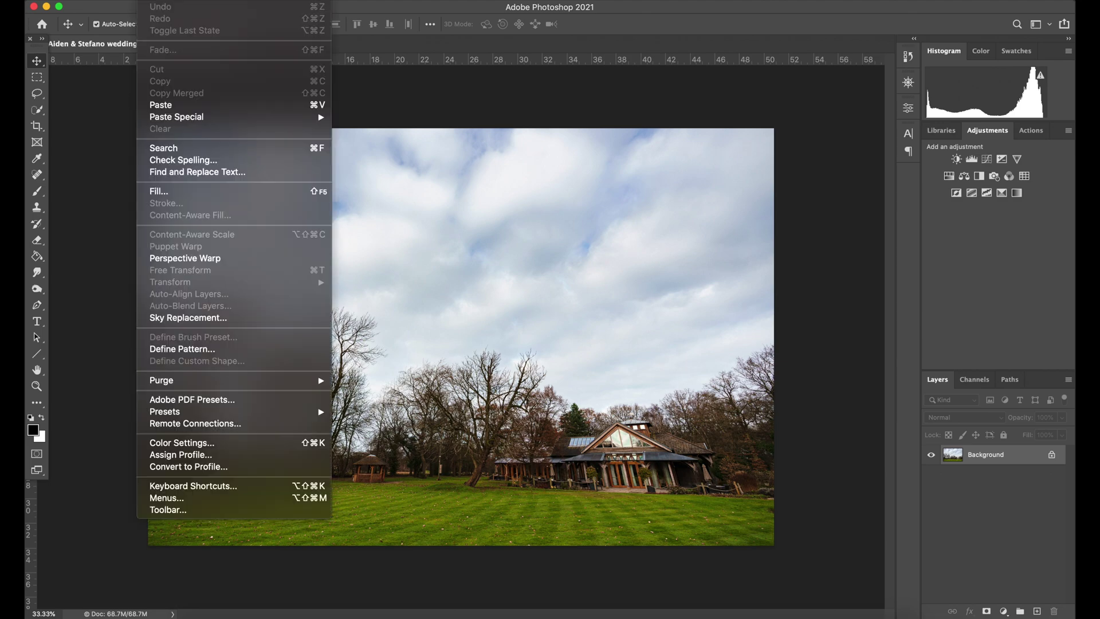
pyautogui.click(391, 180)
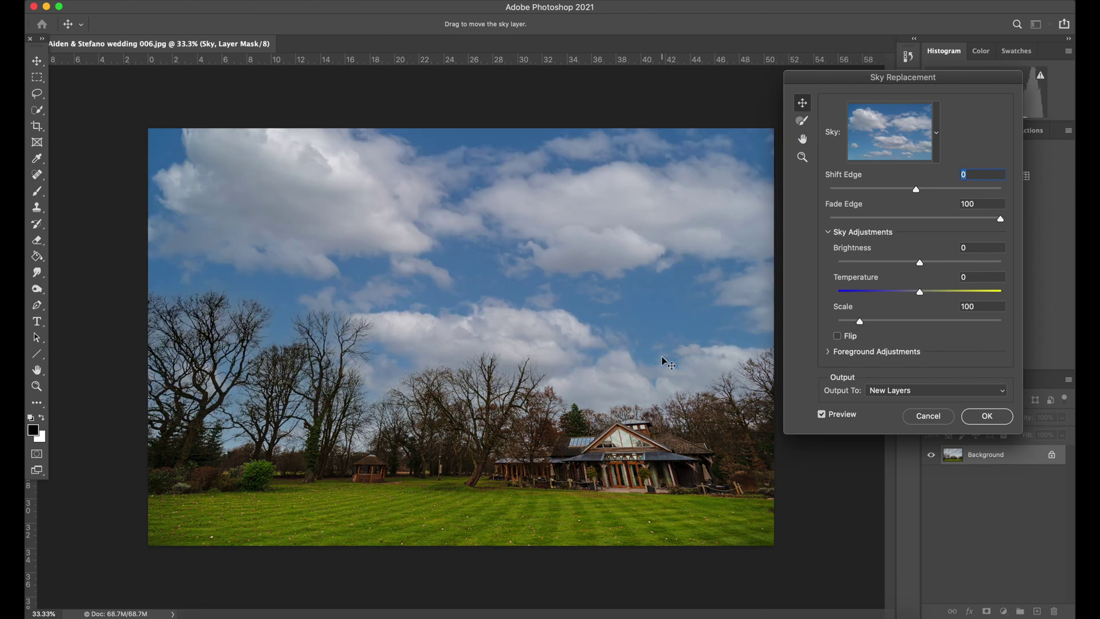
pyautogui.press('super+plus')
pyautogui.press('super+plus')
pyautogui.press('super+plus')
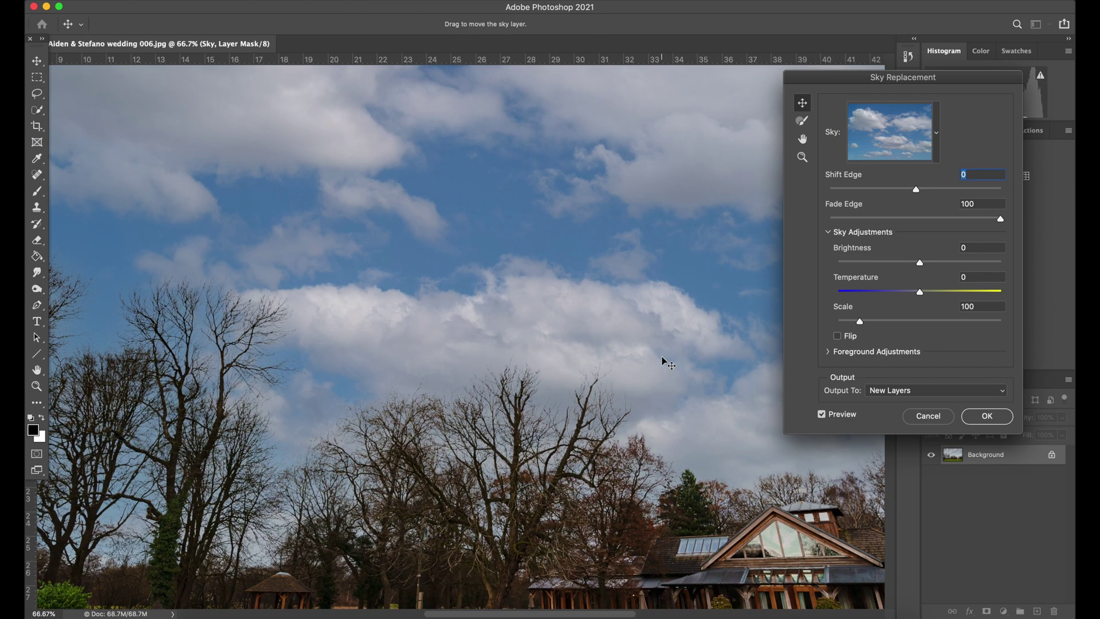
pyautogui.hscroll(-5, 445, 379)
pyautogui.press('super+minus')
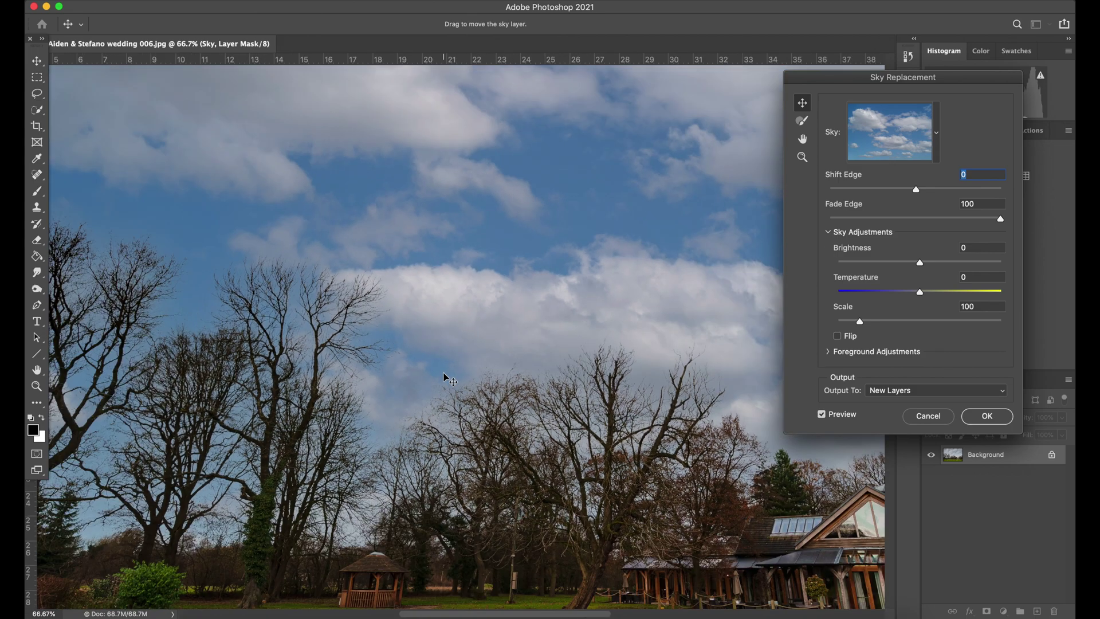
pyautogui.press('super+plus')
pyautogui.press('super+plus')
pyautogui.hscroll(-5, 443, 372)
pyautogui.scroll(-2, 444, 373)
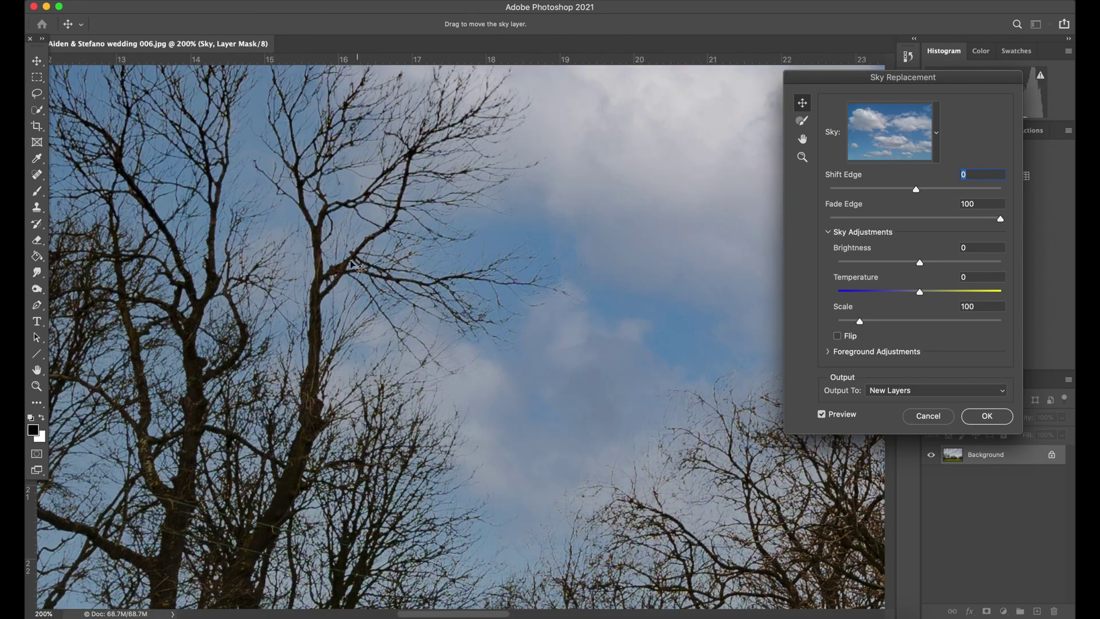
pyautogui.hscroll(-3, 338, 462)
pyautogui.scroll(-5, 338, 462)
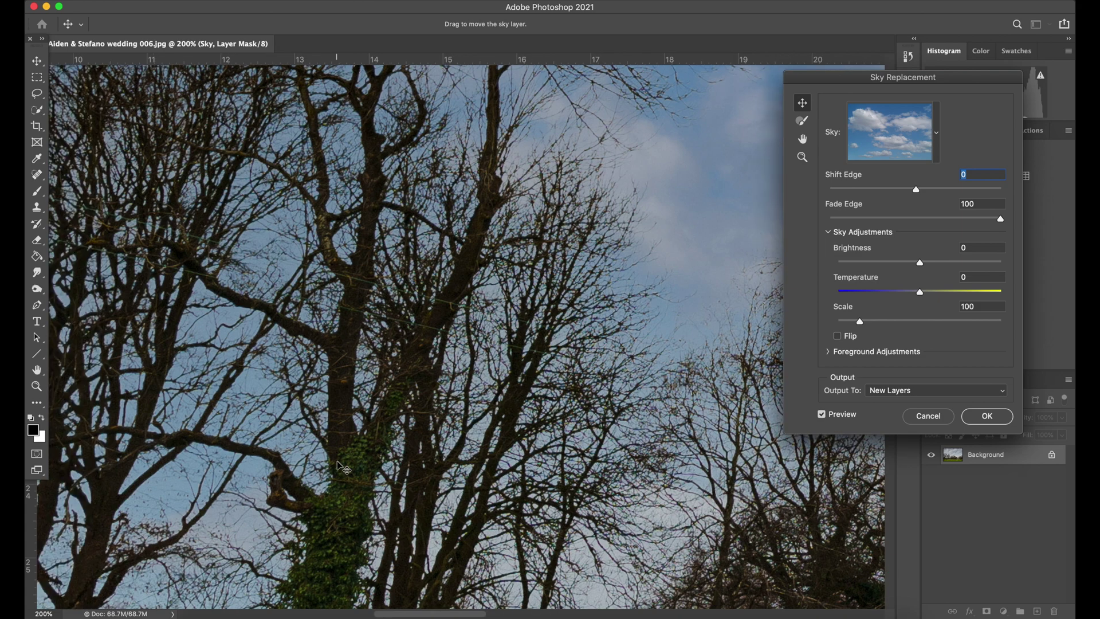
pyautogui.press('super+0')
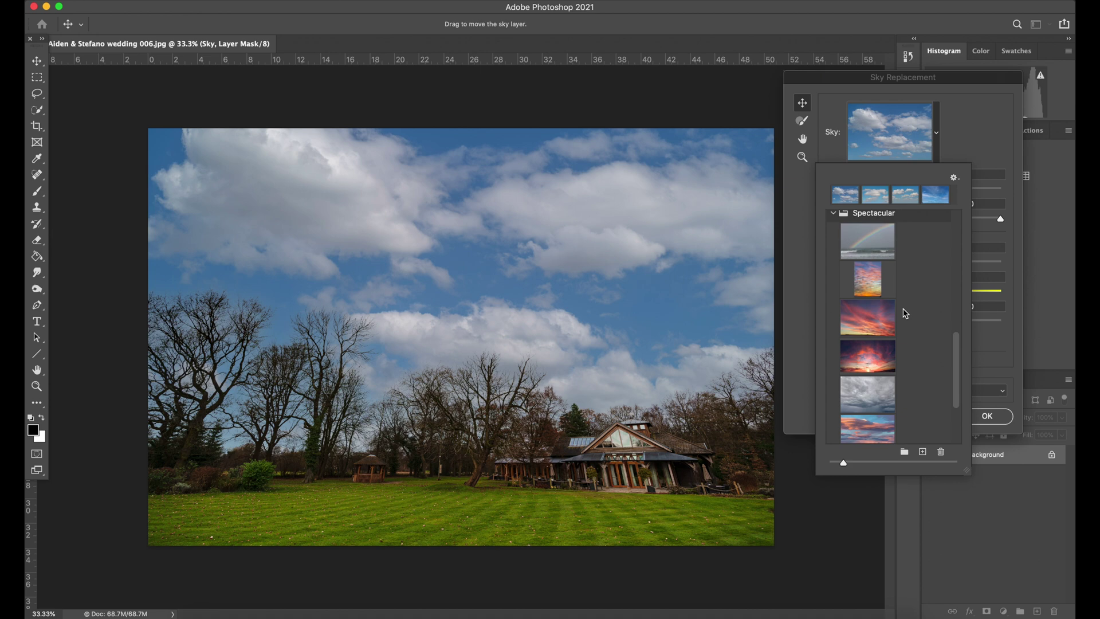
# - Apply the deeper glowing Spectacular sunset preset as the venue photo's new sky
pyautogui.click(874, 316)
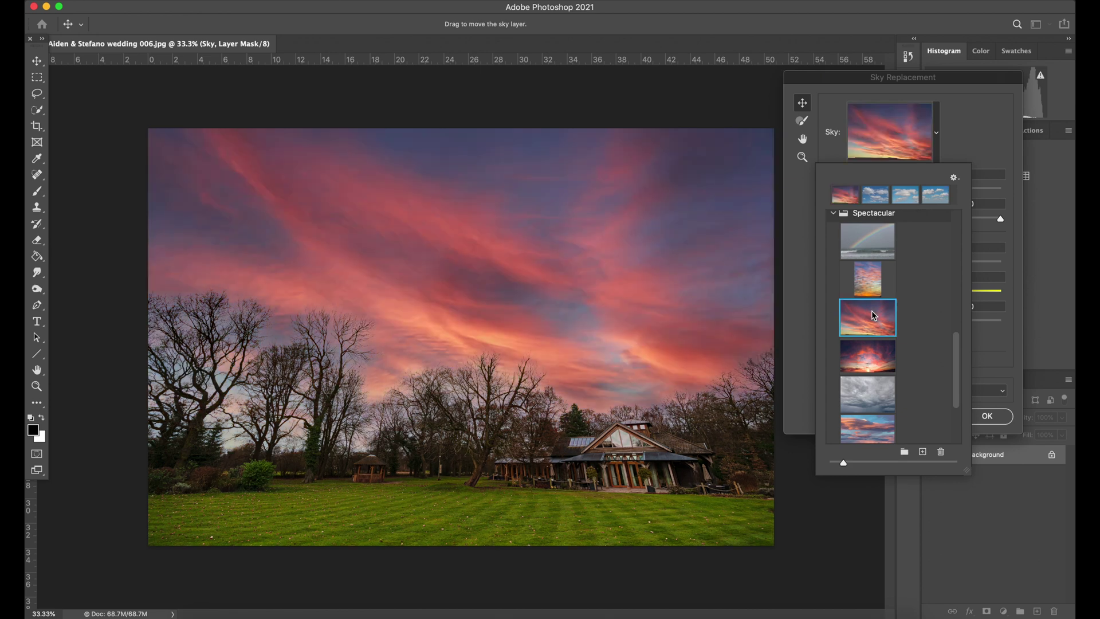
pyautogui.click(879, 380)
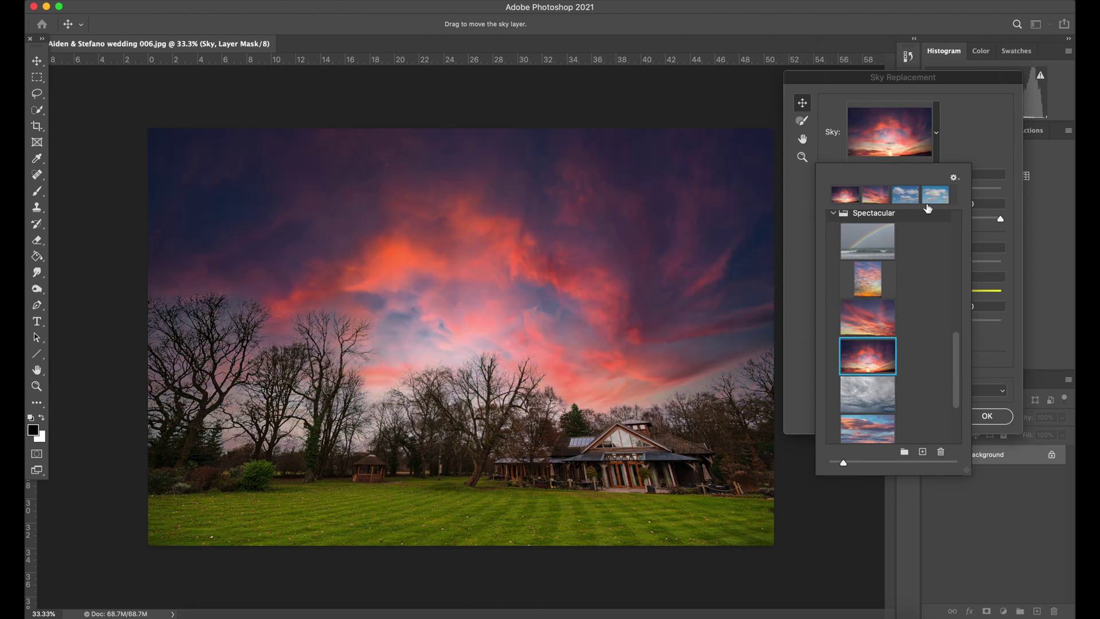
pyautogui.click(976, 141)
pyautogui.click(986, 414)
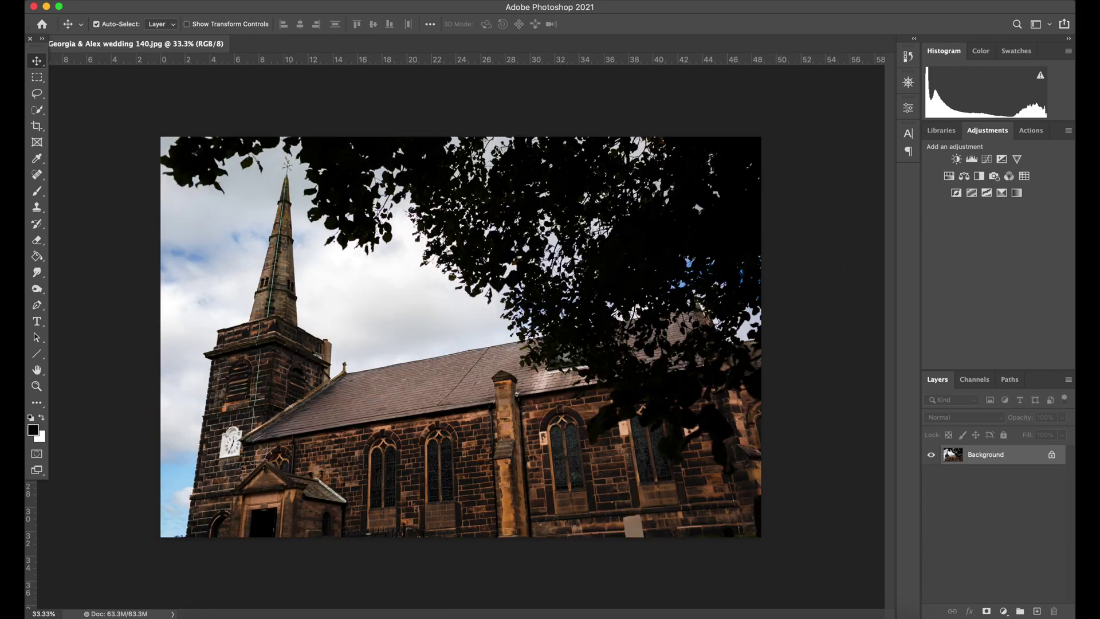
# - Start Sky Replacement on the church photo and choose the cloudier Blue Skies preset
pyautogui.click(172, 318)
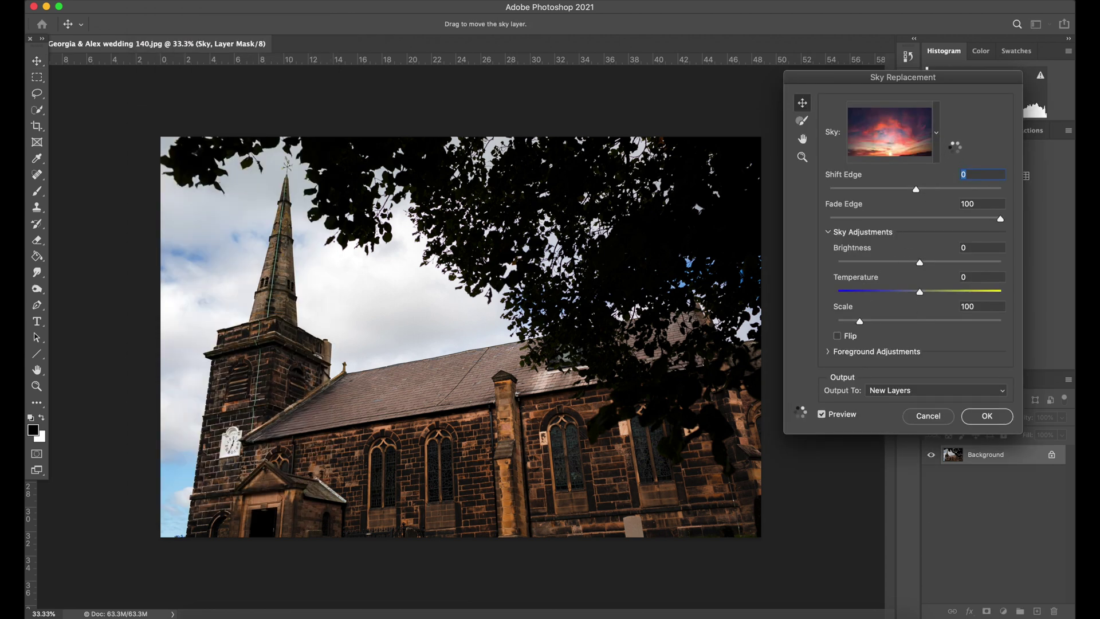
pyautogui.click(937, 135)
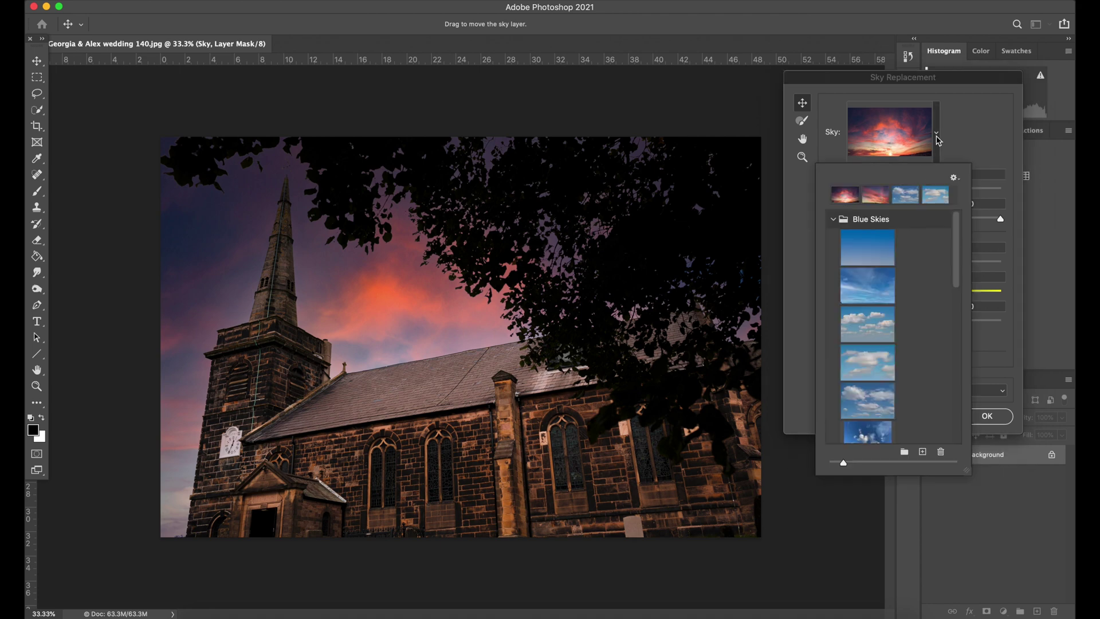
pyautogui.click(868, 323)
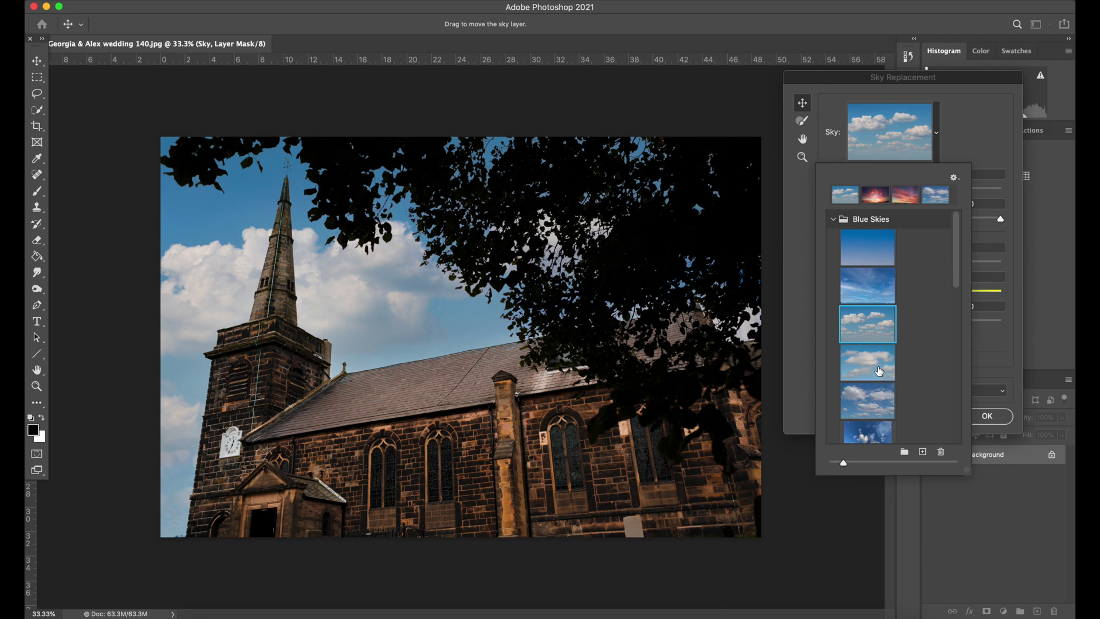
pyautogui.click(870, 401)
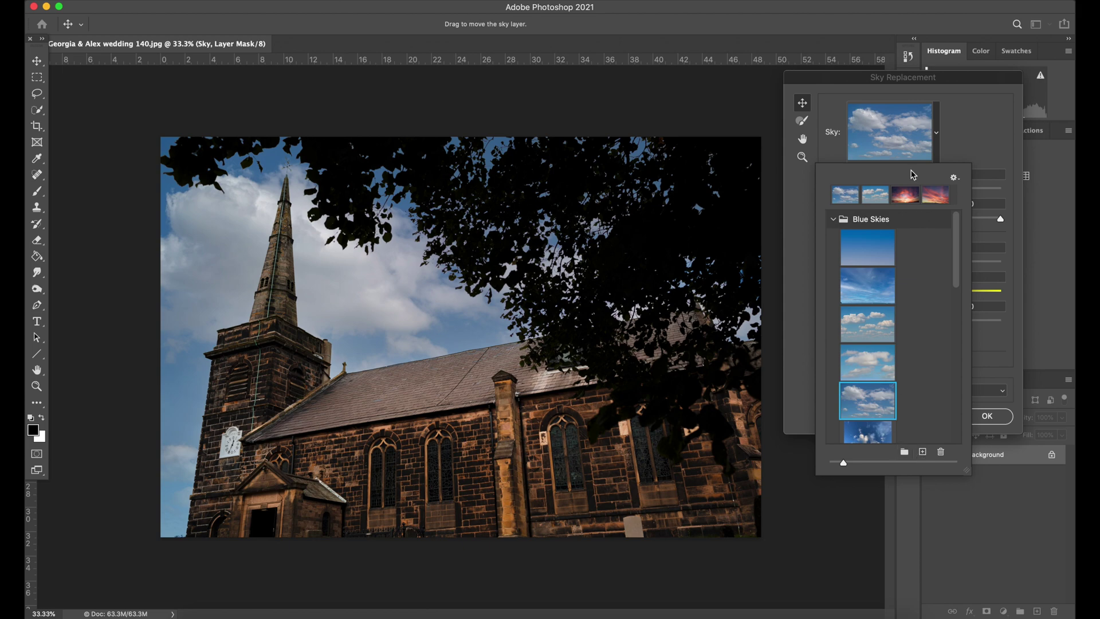
pyautogui.click(983, 154)
# - Apply the blue sky, inspect the spire up close, then revert via the top History snapshot
pyautogui.click(986, 419)
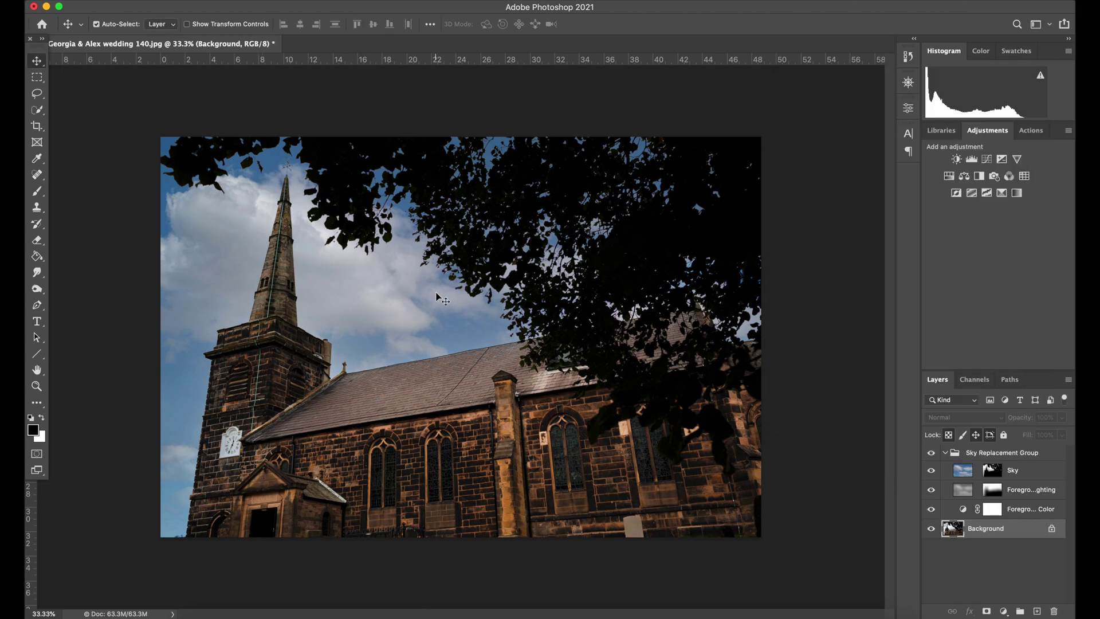
pyautogui.scroll(5, 564, 410)
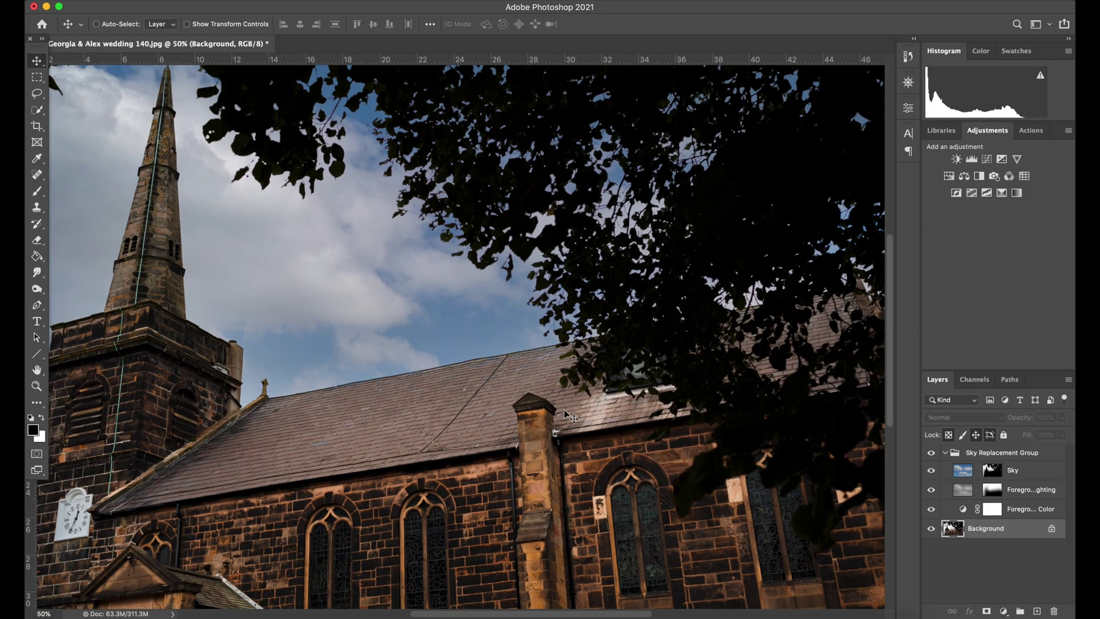
pyautogui.scroll(4, 565, 410)
pyautogui.hscroll(-3, 565, 410)
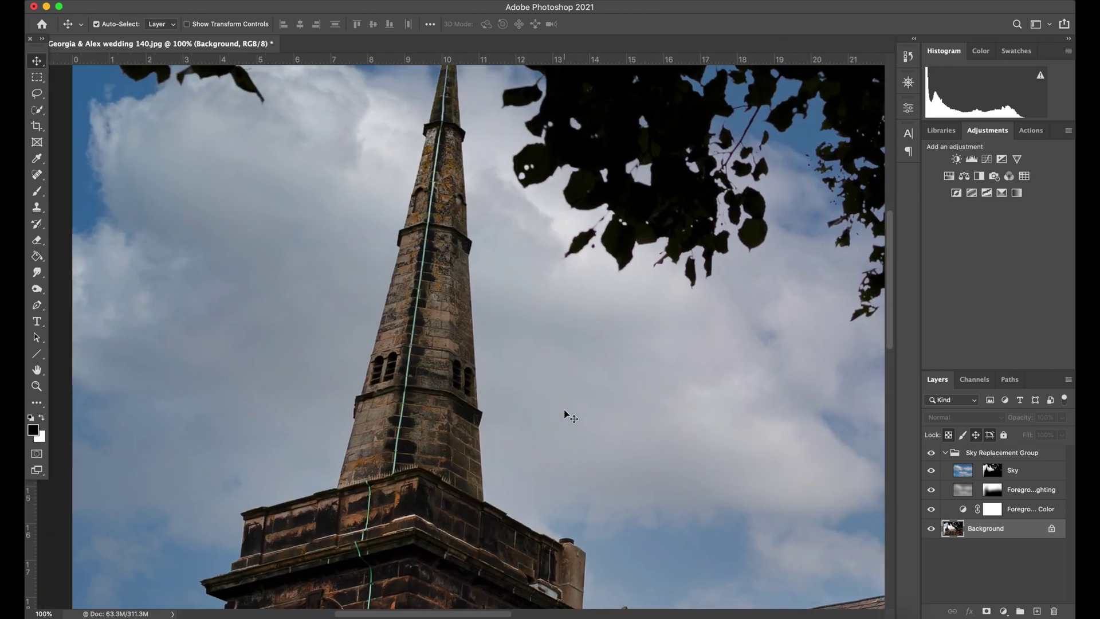
pyautogui.scroll(-4, 564, 411)
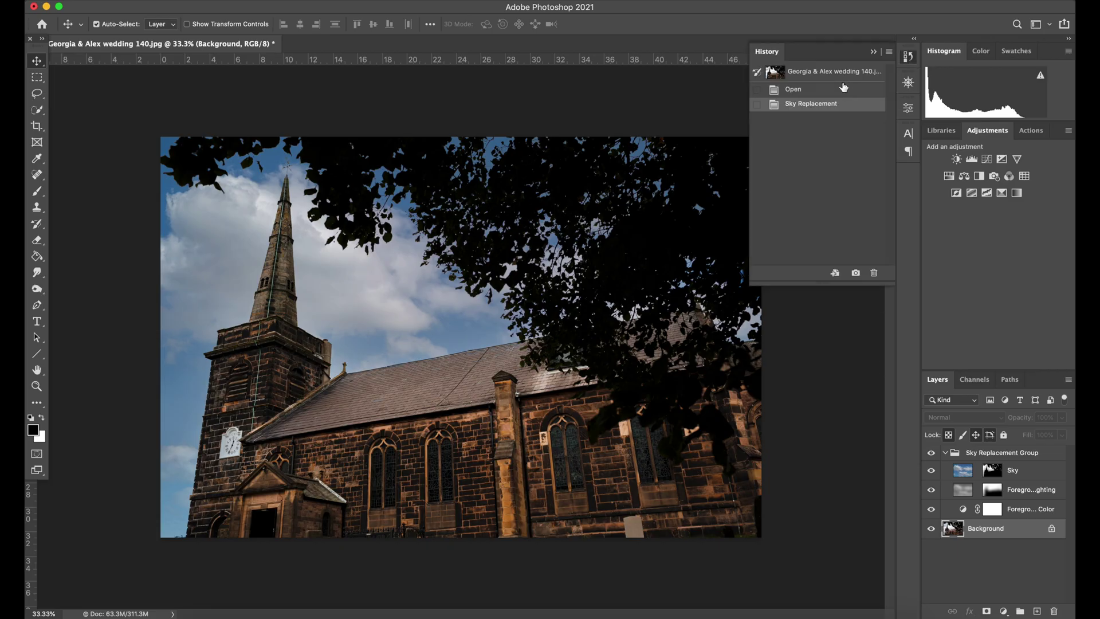
pyautogui.click(840, 77)
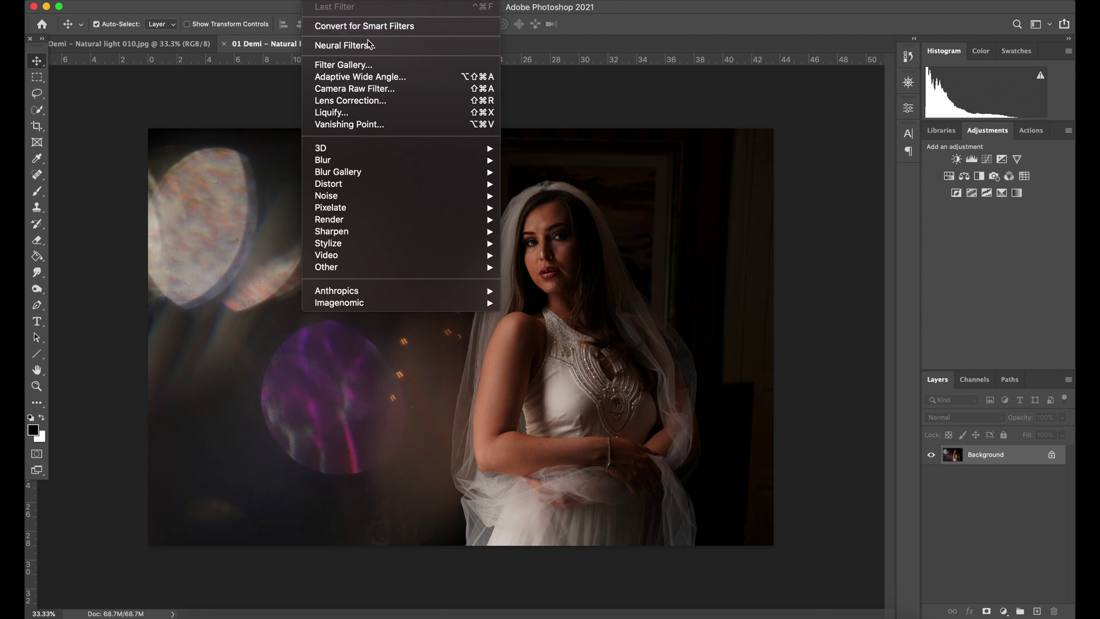
# - Switch to '01 Demi - Natural light 010b.JPG' at 100% and lower the Levels white input to brighten highlights
pyautogui.click(831, 291)
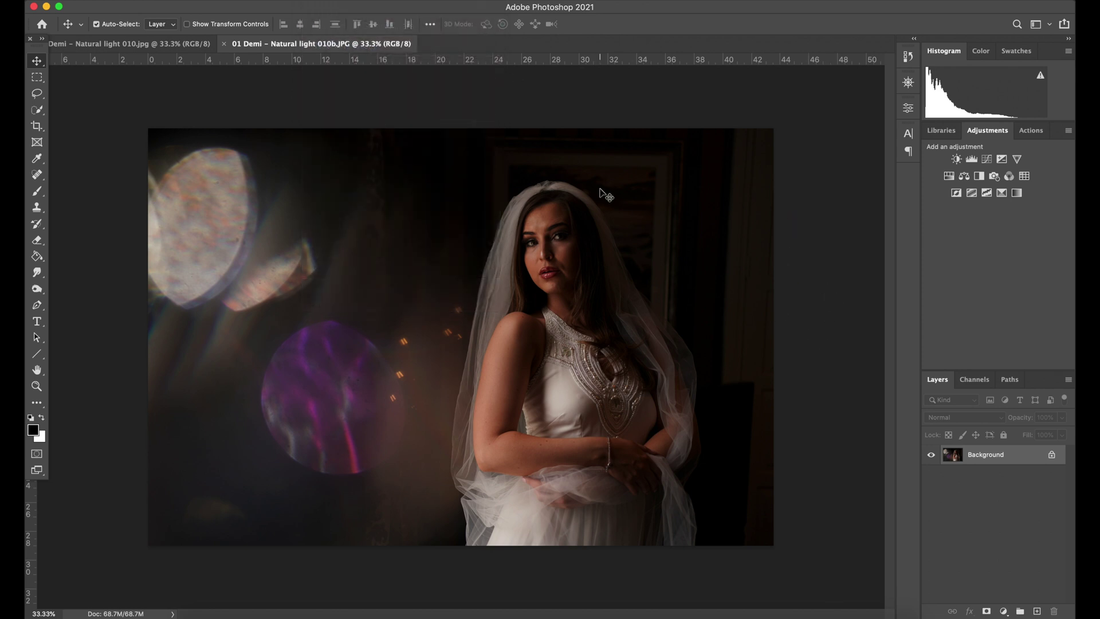
pyautogui.click(141, 46)
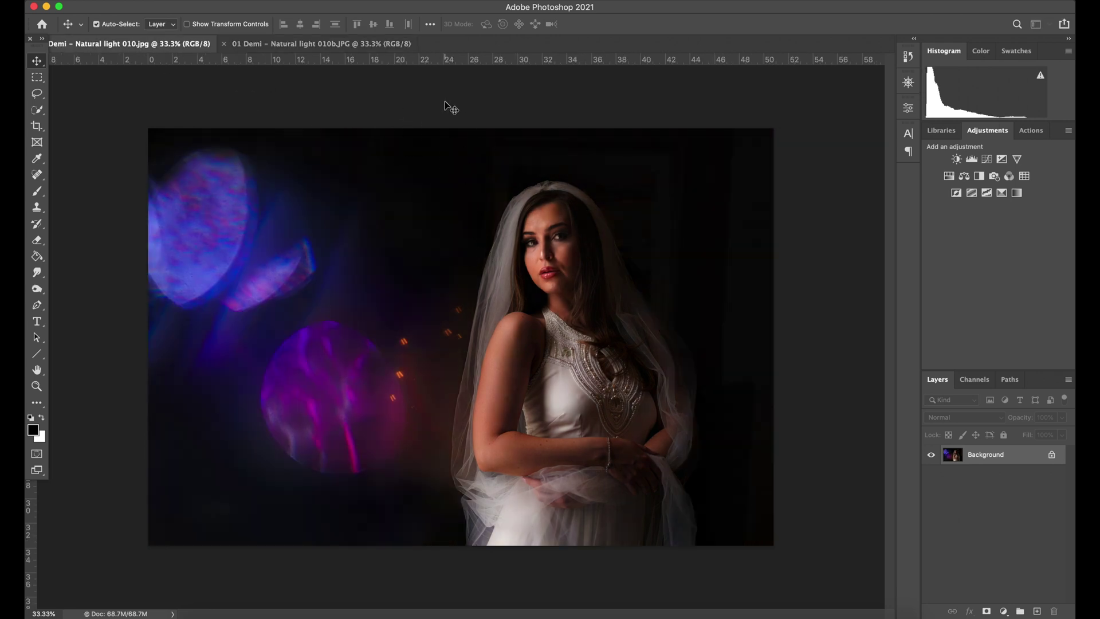
pyautogui.click(326, 46)
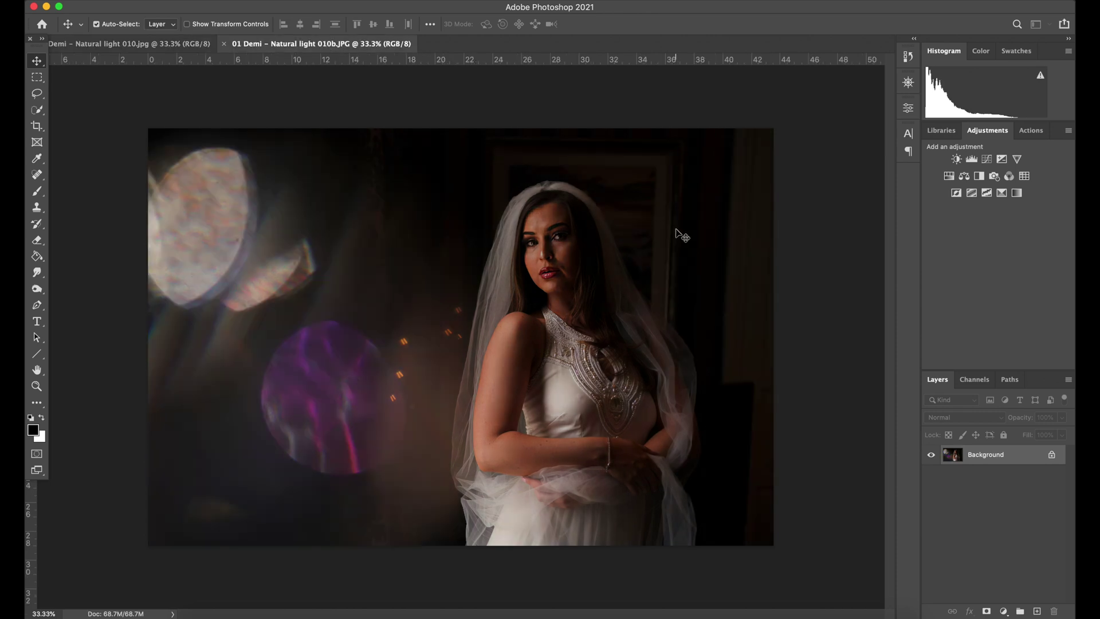
pyautogui.press('super+plus')
pyautogui.press('super+plus')
pyautogui.press('super+plus')
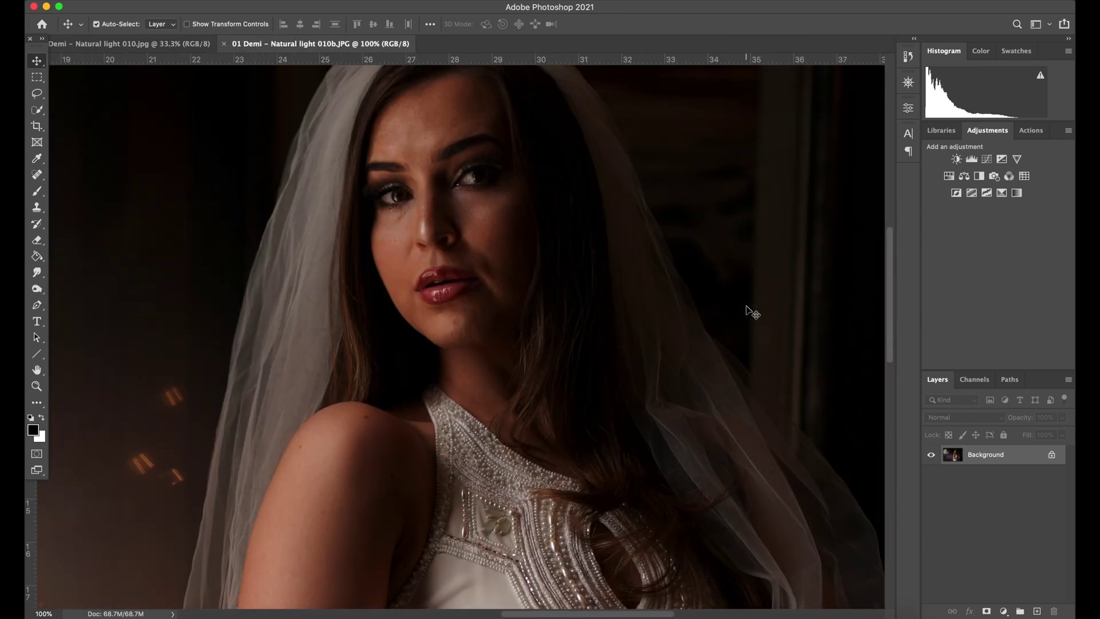
pyautogui.press('super+l')
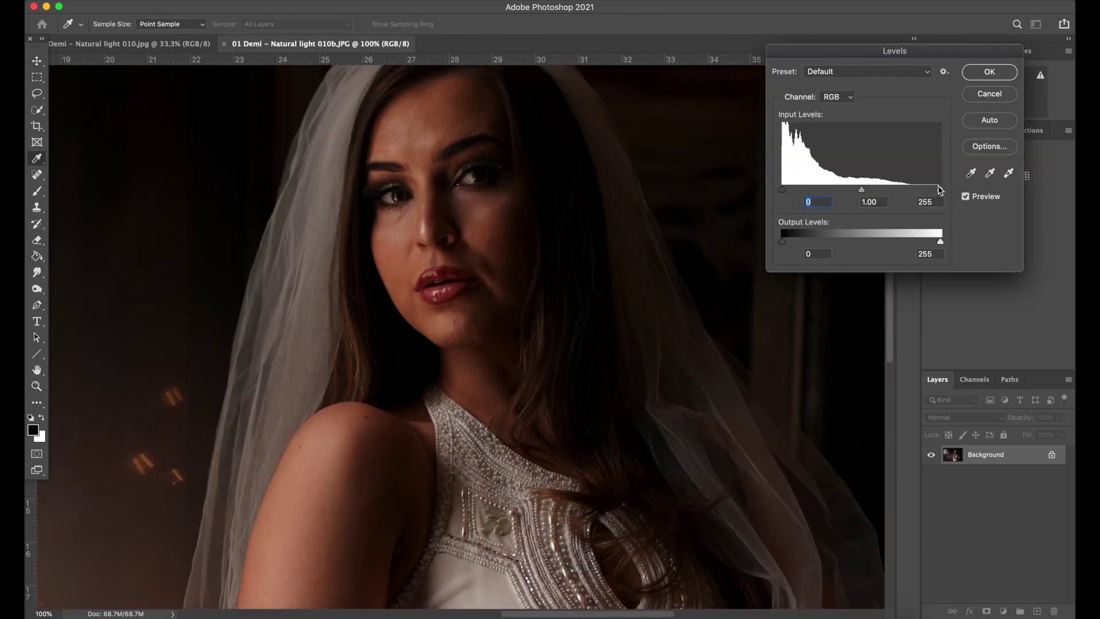
pyautogui.moveTo(939, 191); pyautogui.dragTo(929, 192)
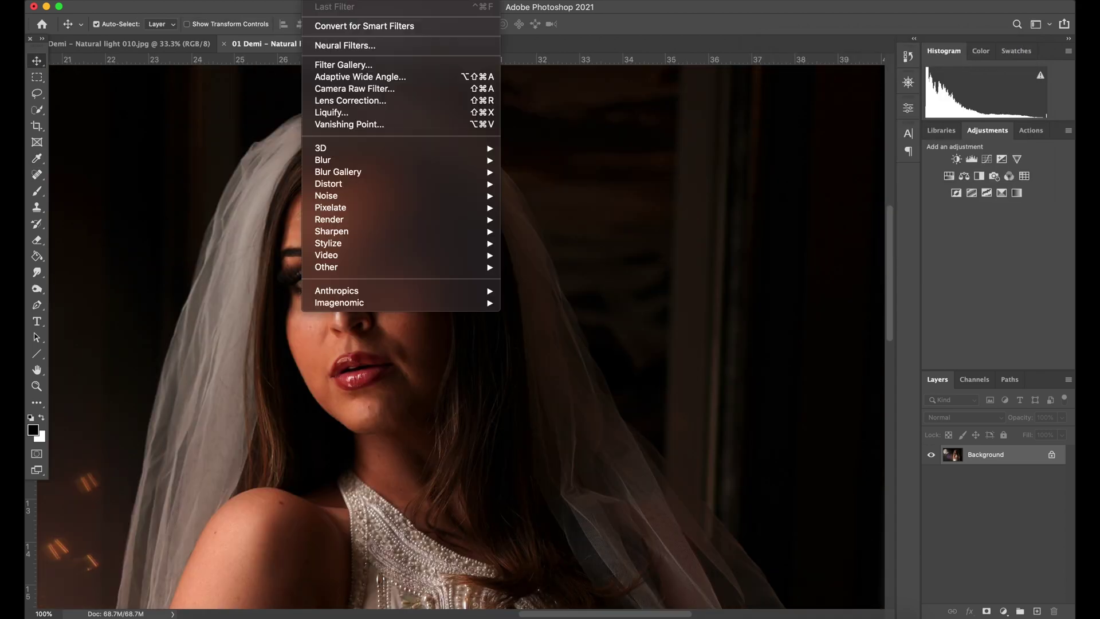
# - Apply Neural Filters Skin Smoothing at Blur 70 and Smoothness 16 as a new layer, then toggle its visibility
pyautogui.click(345, 45)
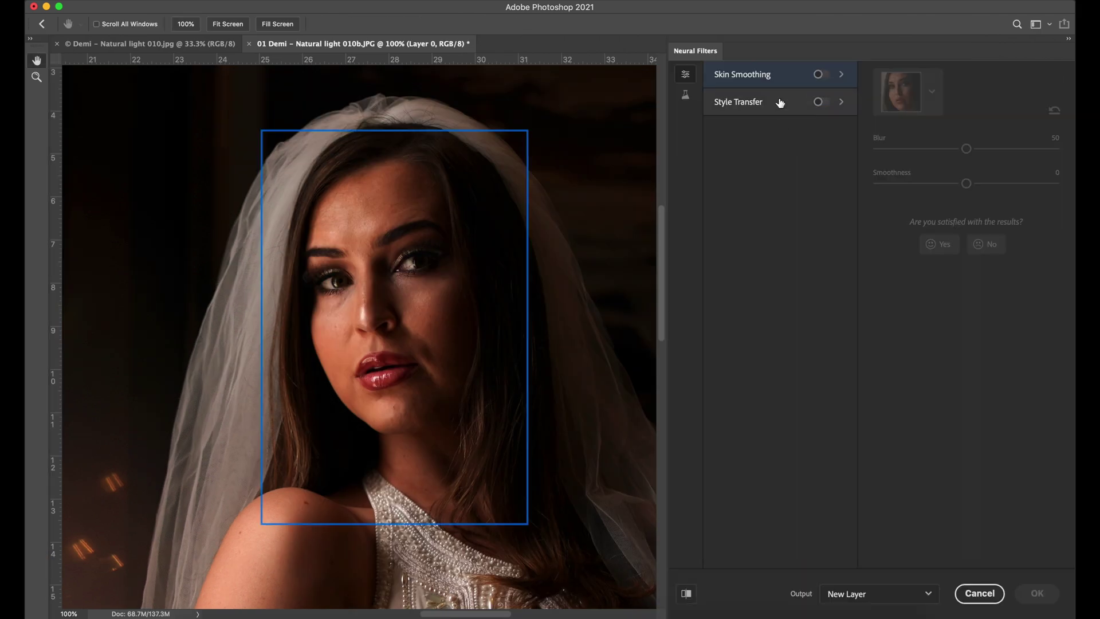
pyautogui.click(818, 75)
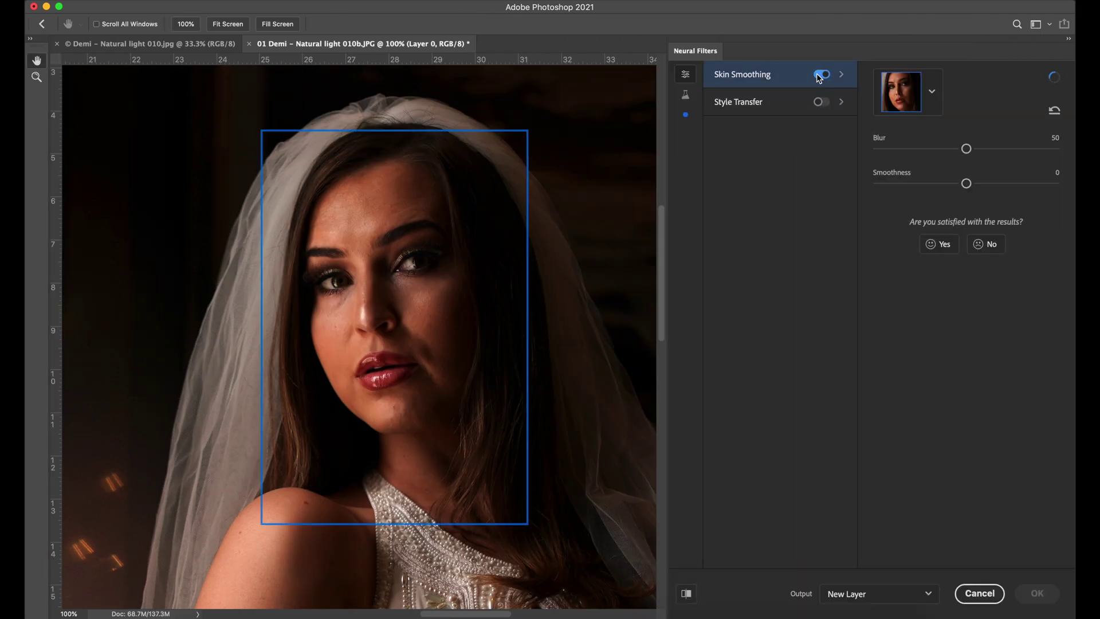
pyautogui.scroll(5, 393, 352)
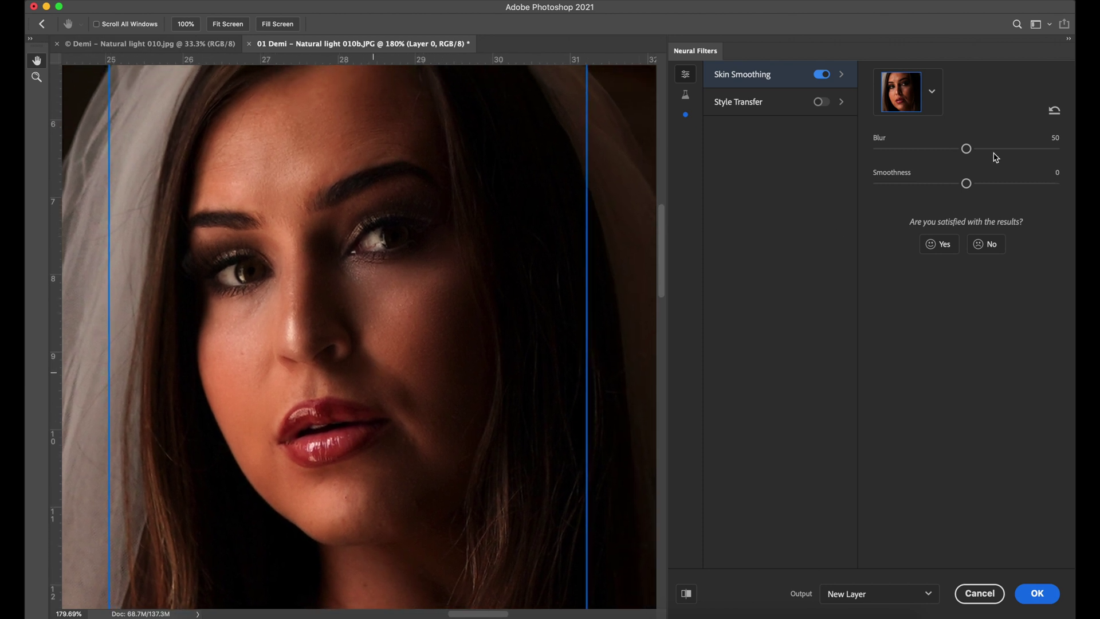
pyautogui.moveTo(967, 149); pyautogui.dragTo(1001, 149)
pyautogui.moveTo(966, 183); pyautogui.dragTo(996, 185)
pyautogui.click(1041, 596)
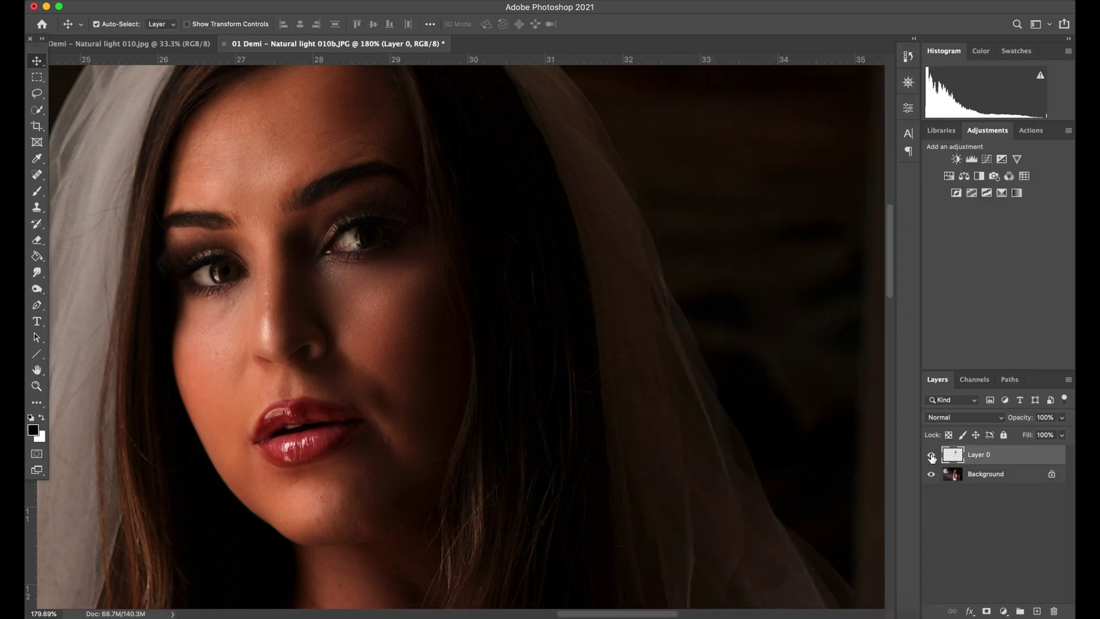
pyautogui.click(931, 456)
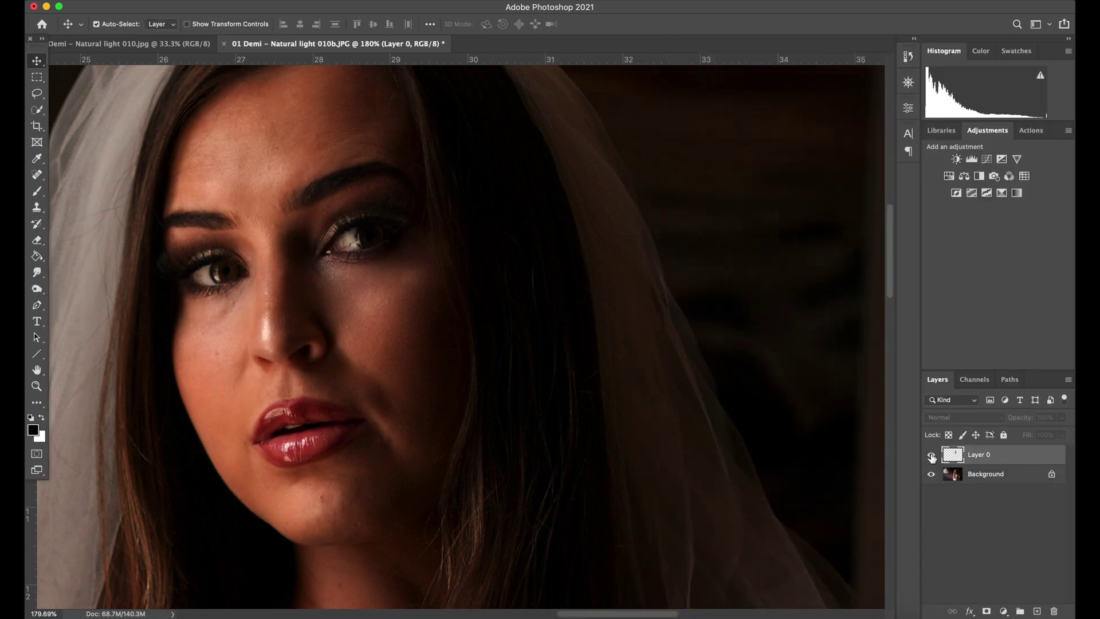
# - Toggle the smoothed layer off and on several times to compare the skin before and after
pyautogui.click(932, 456)
pyautogui.click(931, 456)
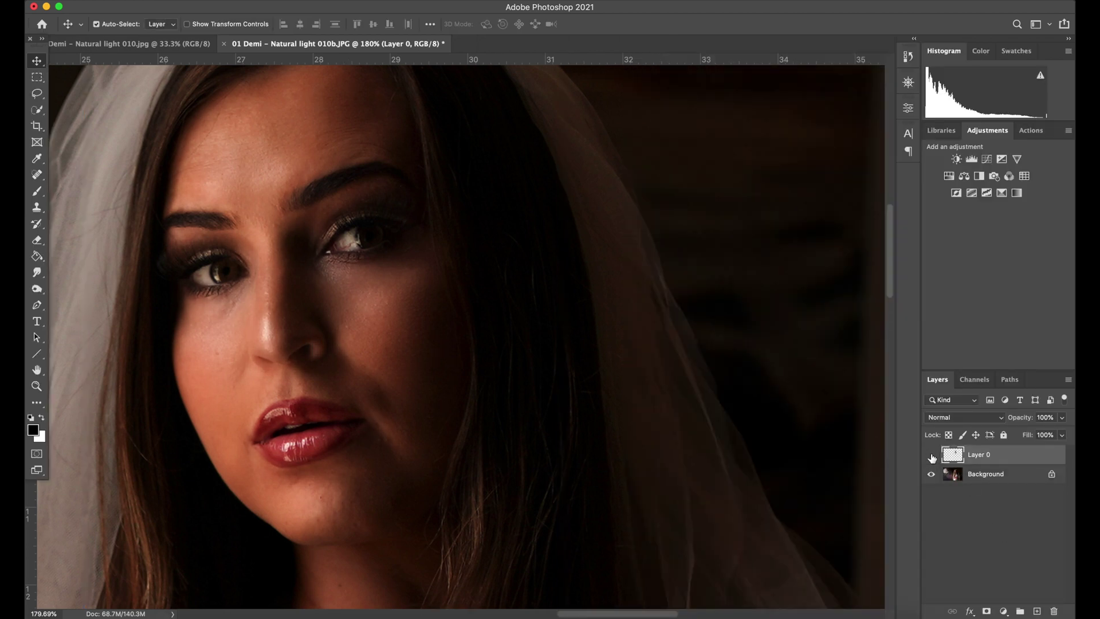
pyautogui.click(932, 456)
pyautogui.click(932, 455)
pyautogui.click(932, 455)
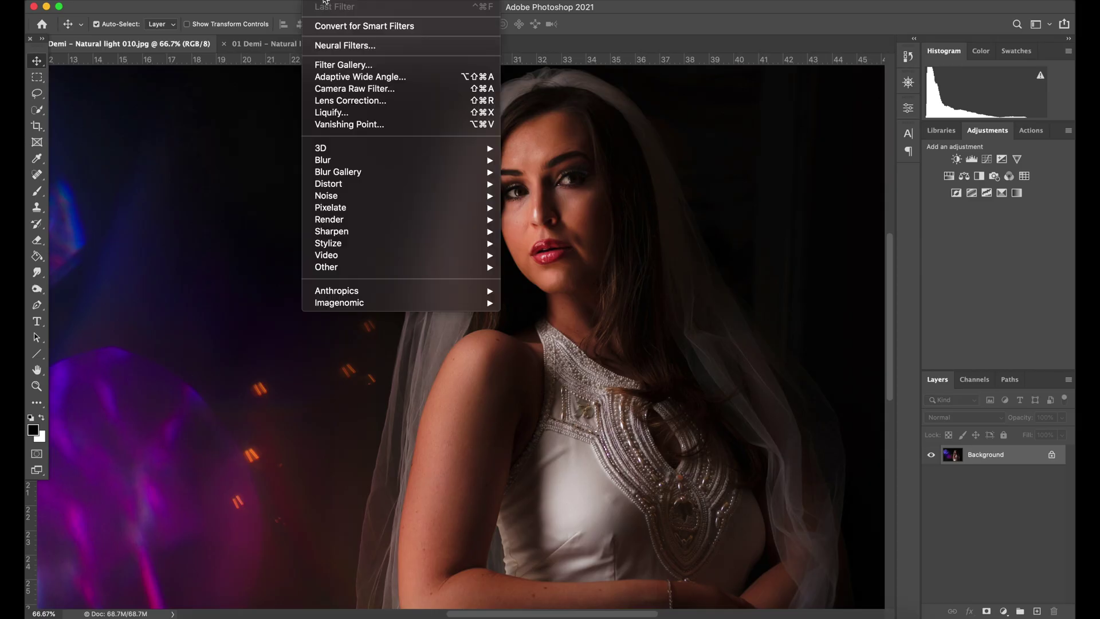
pyautogui.click(347, 113)
pyautogui.moveTo(946, 186); pyautogui.dragTo(949, 189)
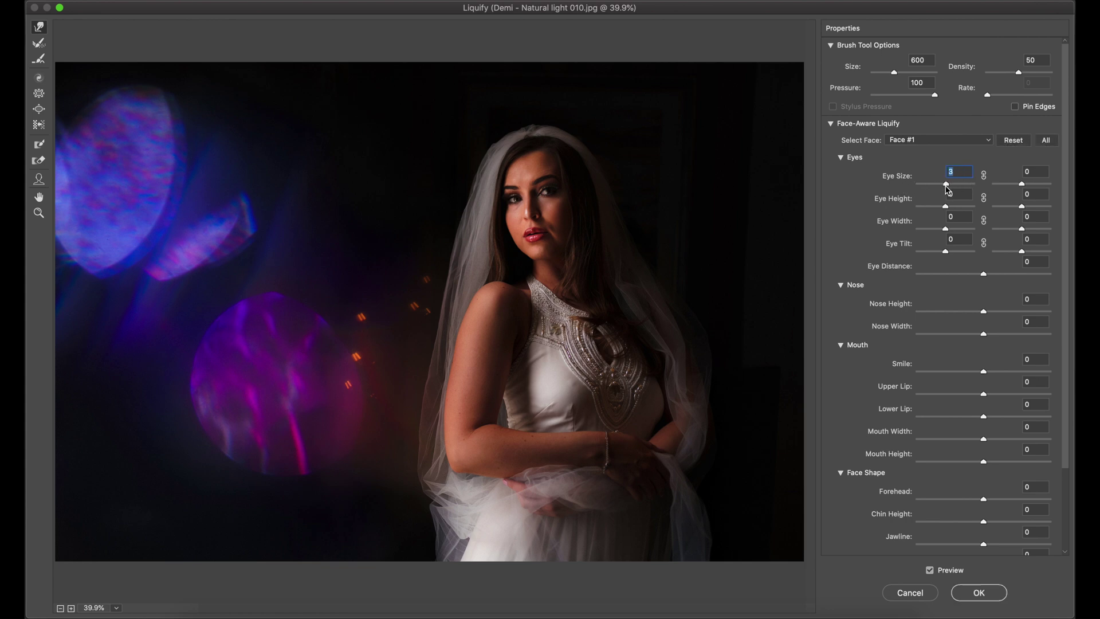
pyautogui.click(117, 609)
pyautogui.click(177, 552)
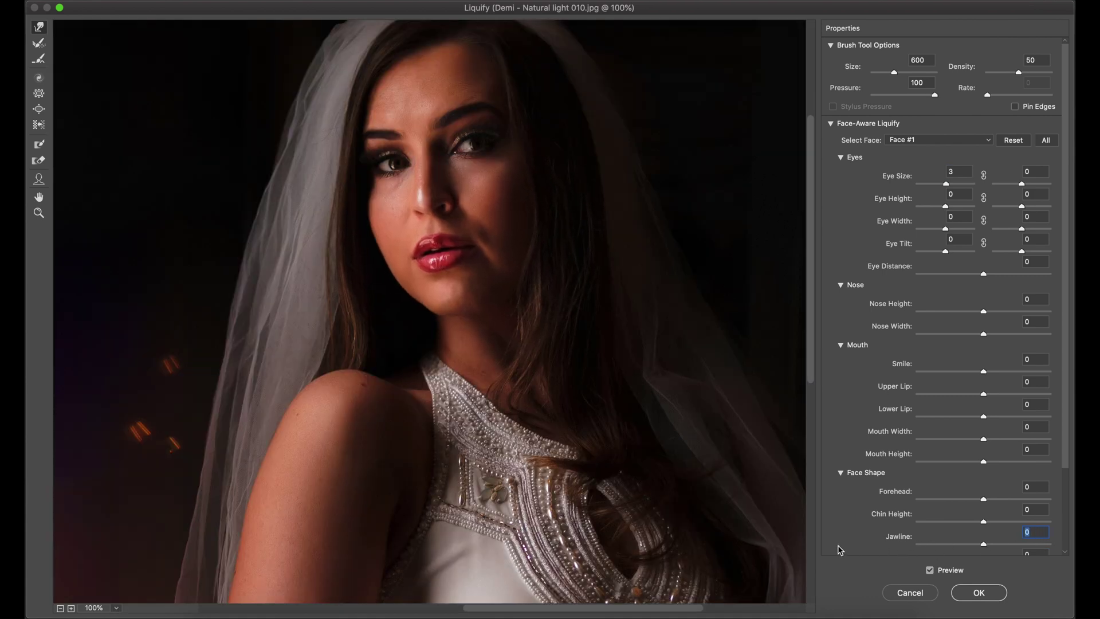
pyautogui.moveTo(984, 439); pyautogui.dragTo(984, 417)
pyautogui.moveTo(976, 317); pyautogui.dragTo(1036, 320)
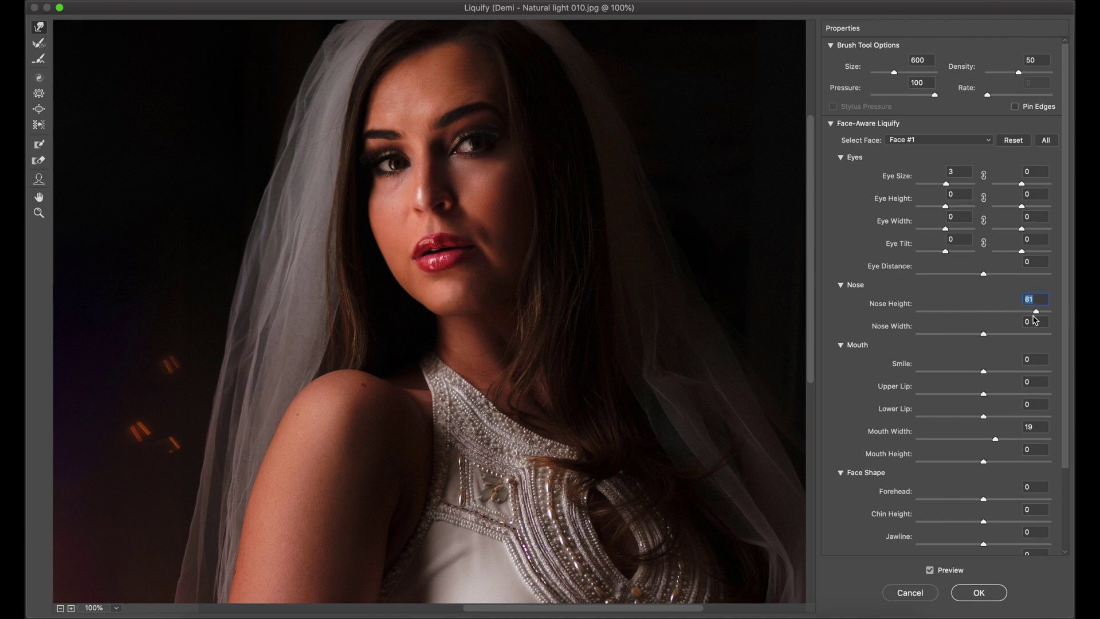
pyautogui.moveTo(984, 275); pyautogui.dragTo(1022, 286)
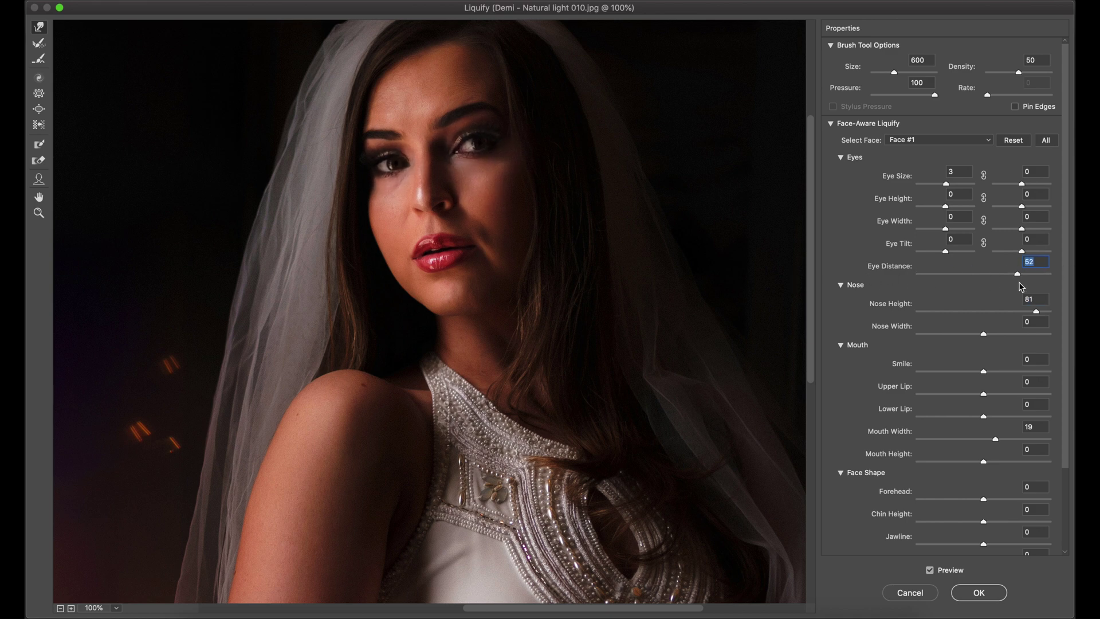
pyautogui.scroll(-4, 967, 533)
pyautogui.moveTo(981, 469); pyautogui.dragTo(1073, 459)
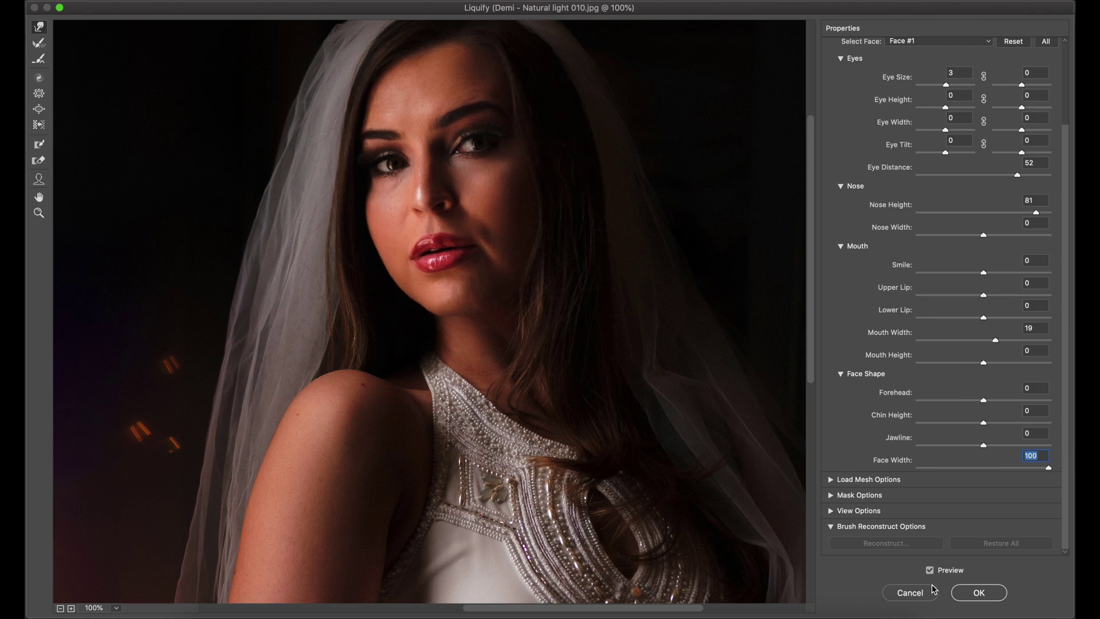
pyautogui.click(914, 590)
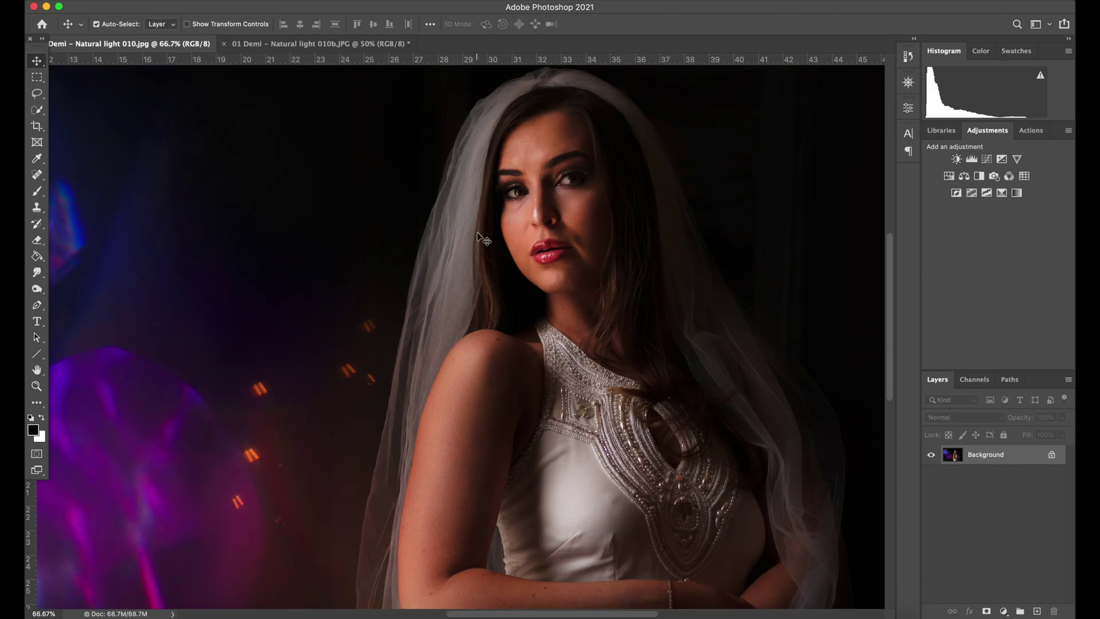
# - Enable the beta Smart Portrait neural filter on the bokeh-lit bride
pyautogui.click(315, 2)
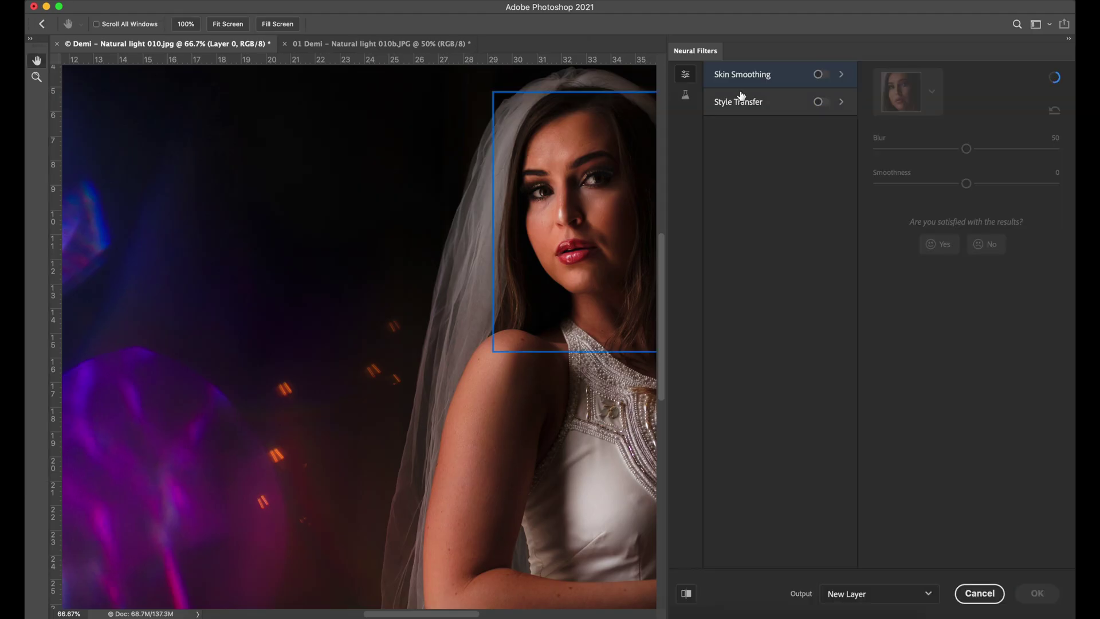
pyautogui.click(686, 98)
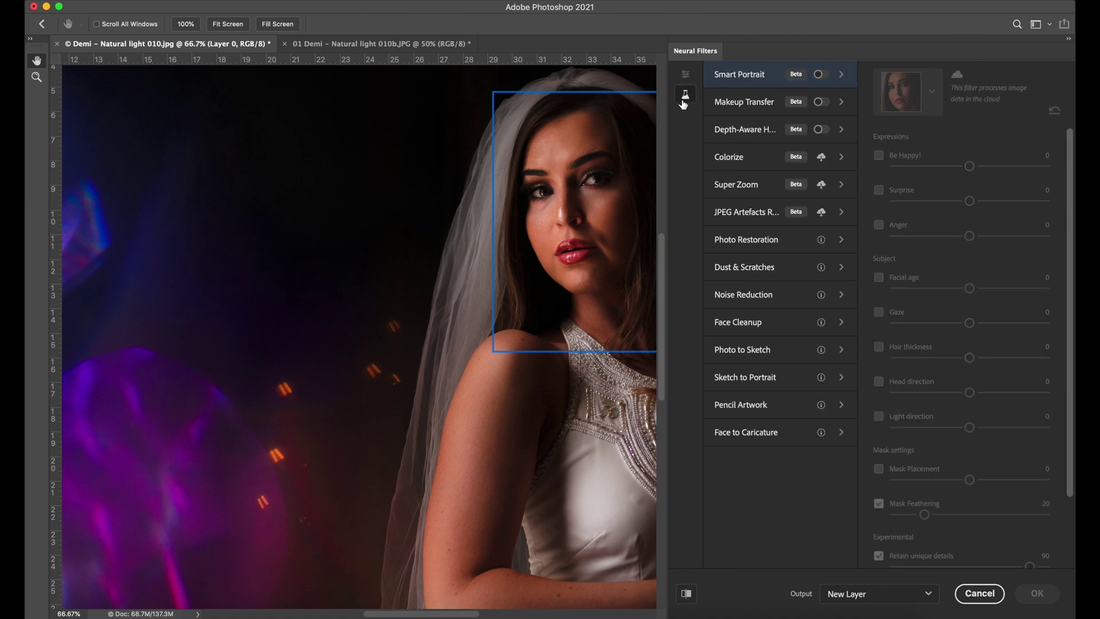
pyautogui.click(820, 75)
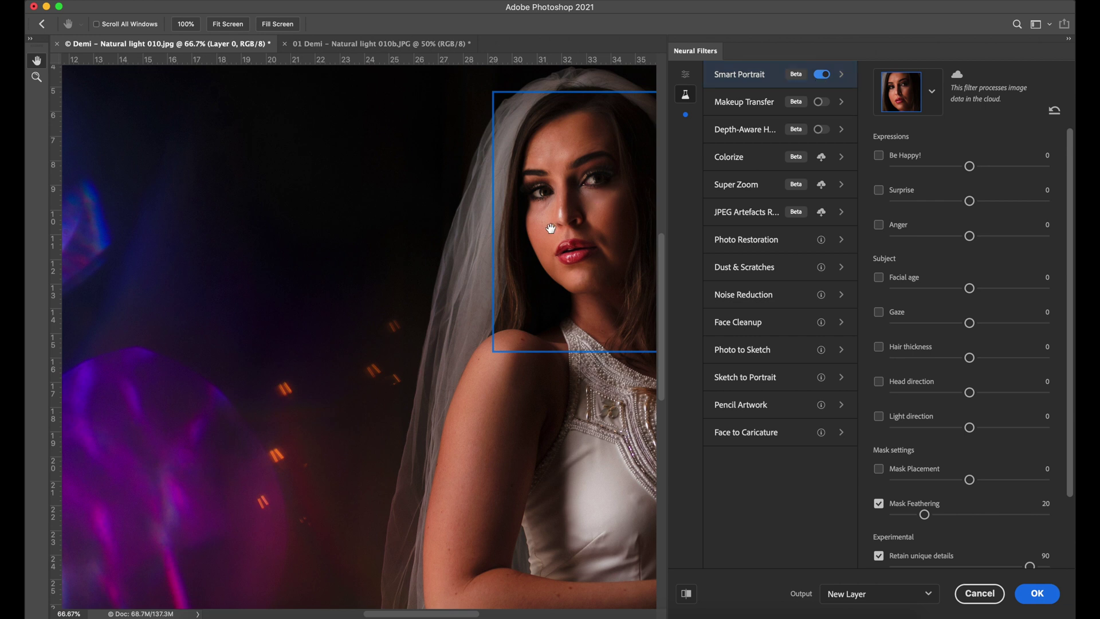
pyautogui.hscroll(5, 552, 226)
pyautogui.scroll(2, 552, 226)
pyautogui.hscroll(3, 552, 227)
pyautogui.scroll(1, 552, 226)
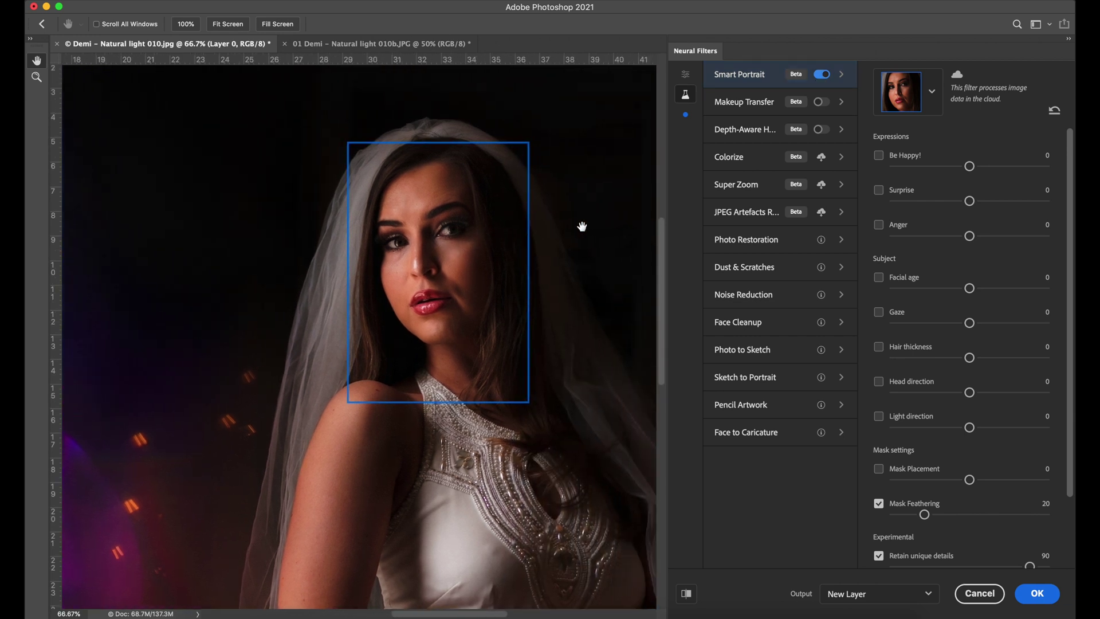
# - Turn on Be Happy, raise the smile to 28, then reduce it to 13
pyautogui.click(879, 155)
pyautogui.click(1004, 167)
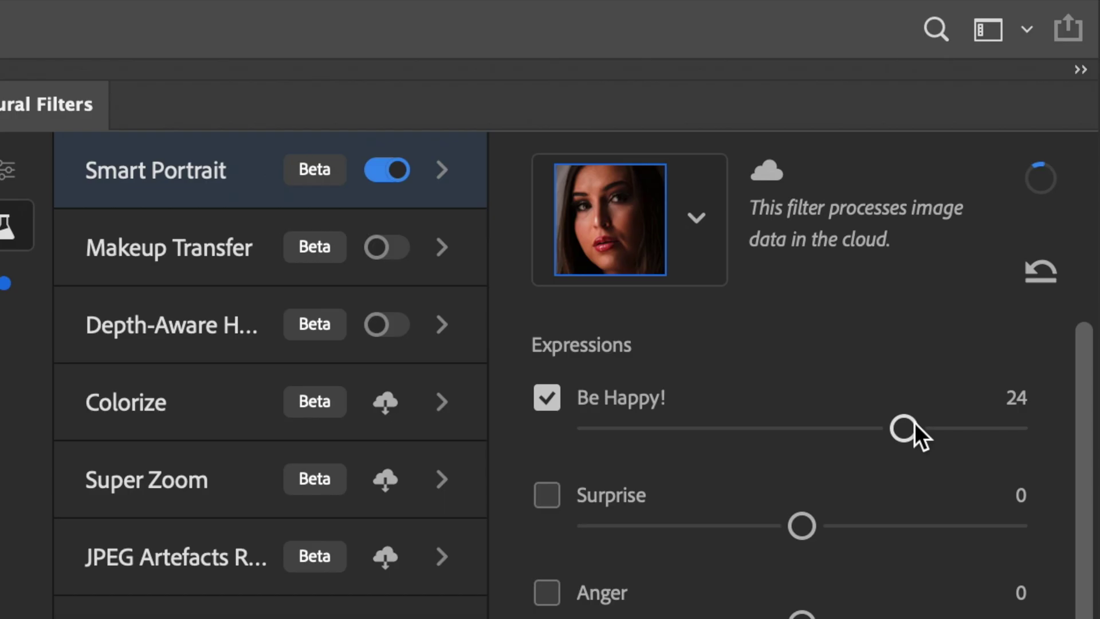
pyautogui.moveTo(916, 424); pyautogui.dragTo(927, 431)
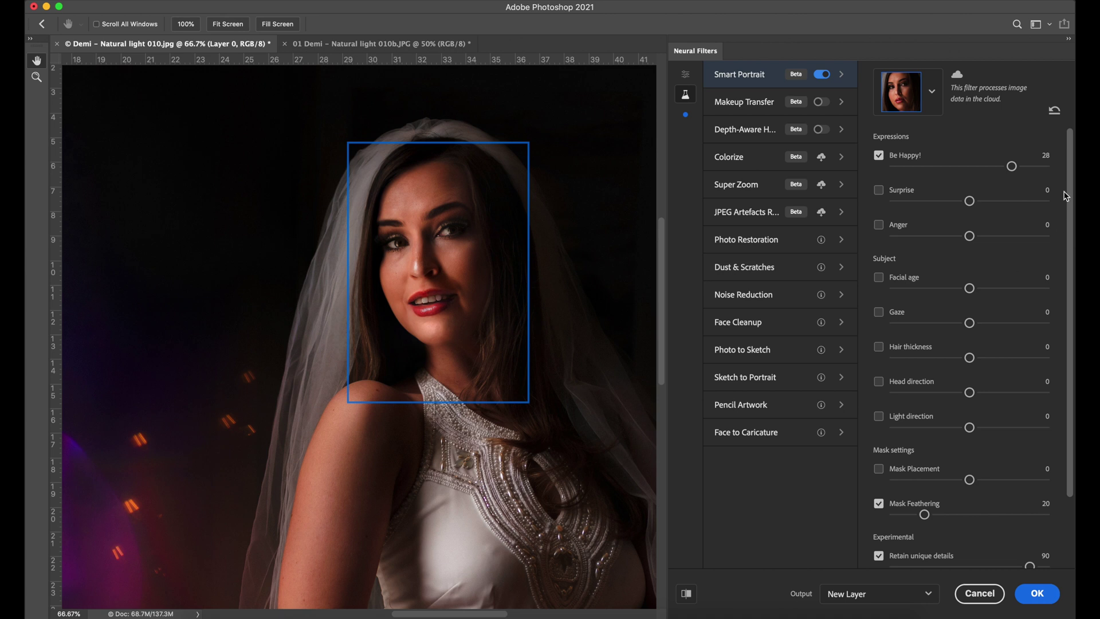
pyautogui.moveTo(1013, 169); pyautogui.dragTo(983, 167)
# - Switch off Be Happy, test the Surprise and Anger (31) expressions, then switch both off
pyautogui.click(880, 157)
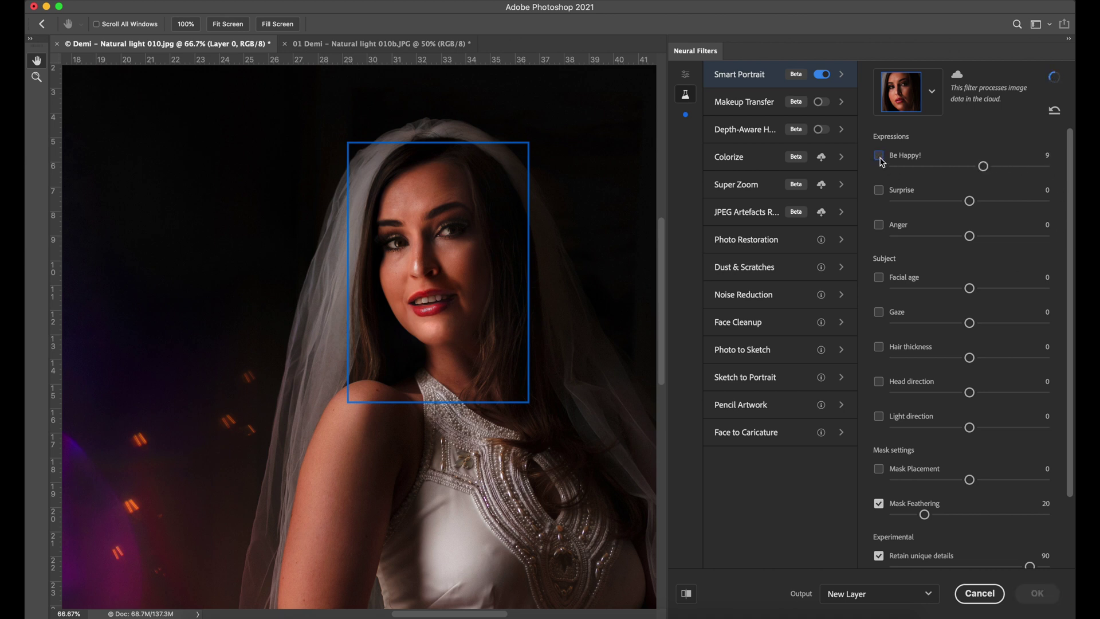
pyautogui.click(879, 191)
pyautogui.moveTo(968, 202); pyautogui.dragTo(982, 201)
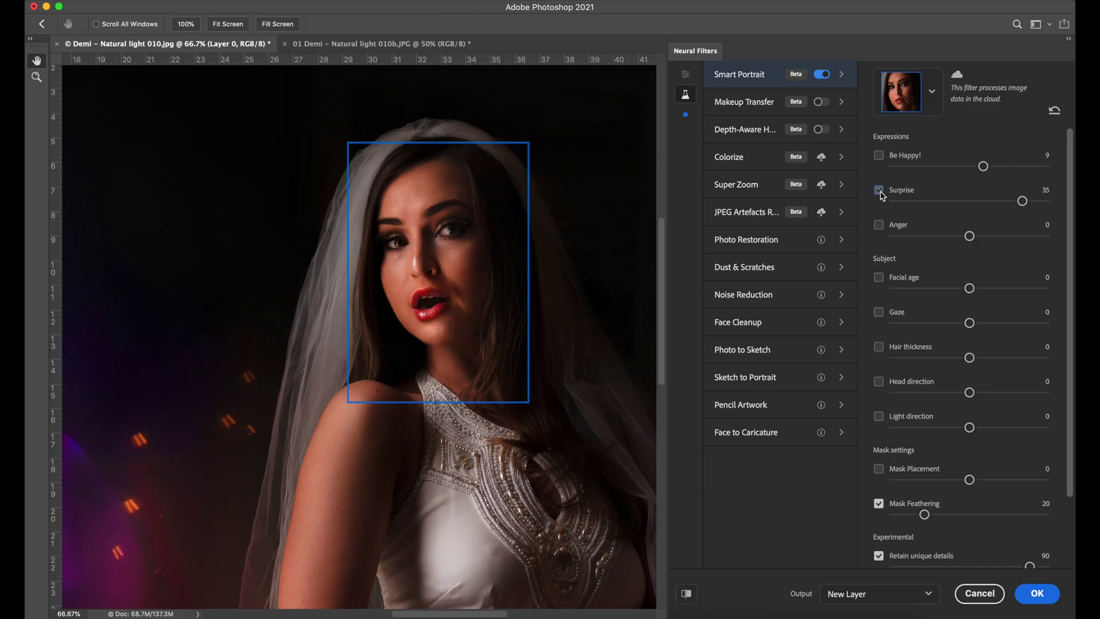
pyautogui.click(880, 191)
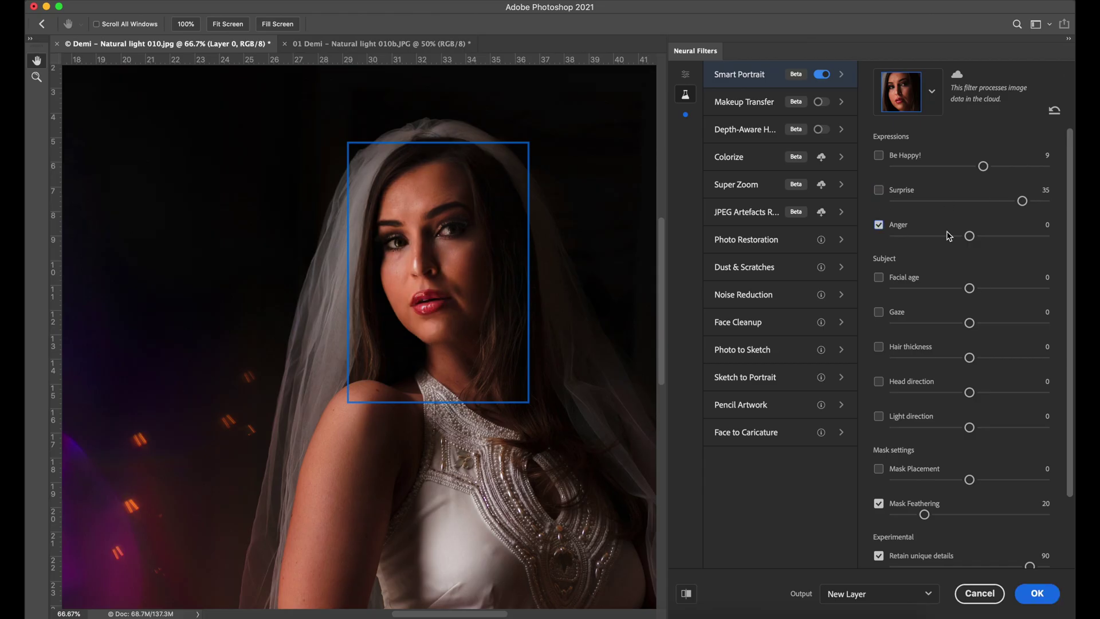
pyautogui.click(1017, 236)
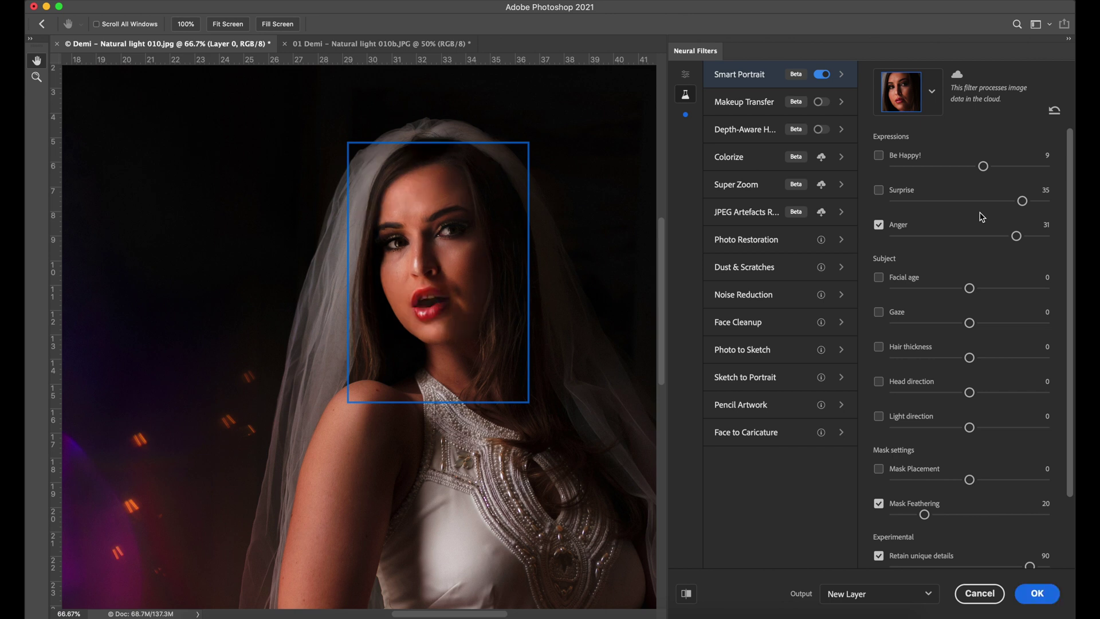
pyautogui.click(879, 224)
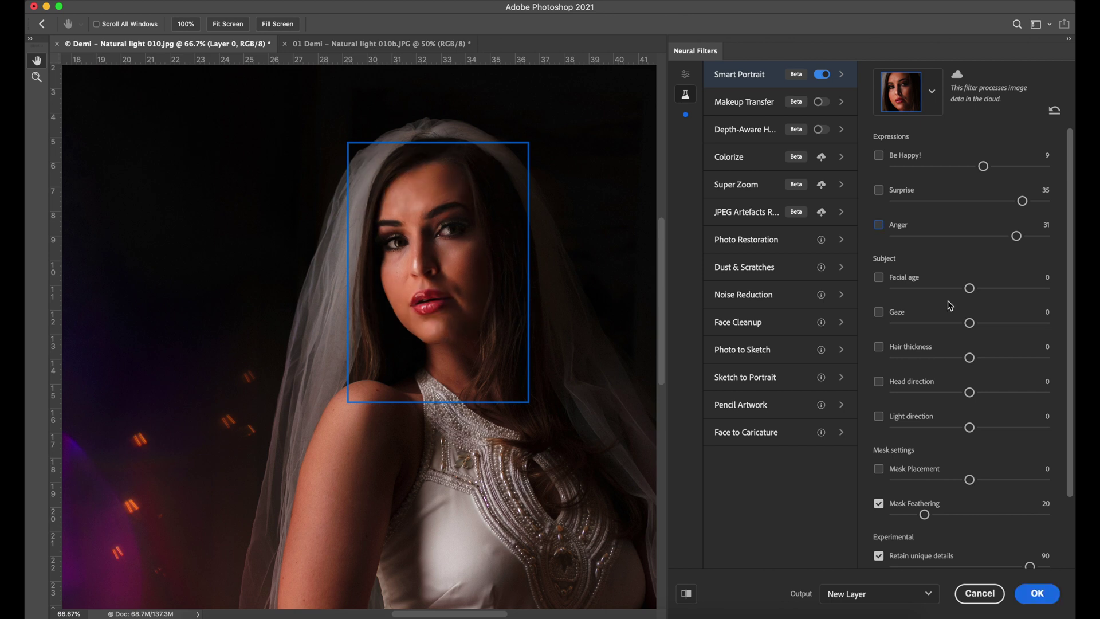
# - Set Facial age to 48 and Hair thickness to 32
pyautogui.moveTo(973, 291); pyautogui.dragTo(1039, 293)
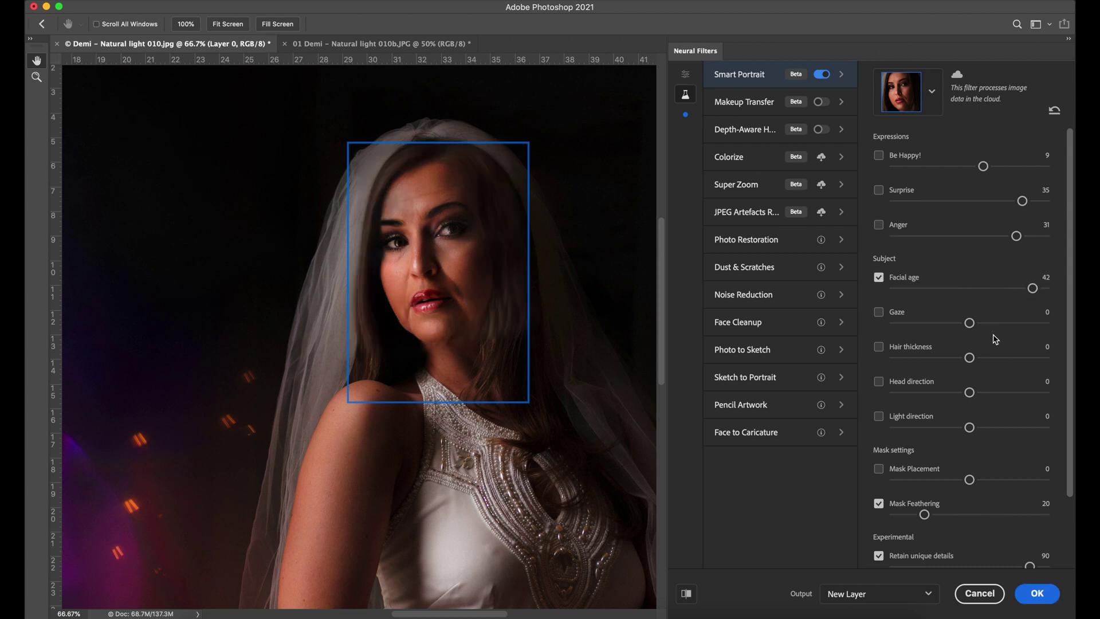
pyautogui.moveTo(971, 359); pyautogui.dragTo(1020, 359)
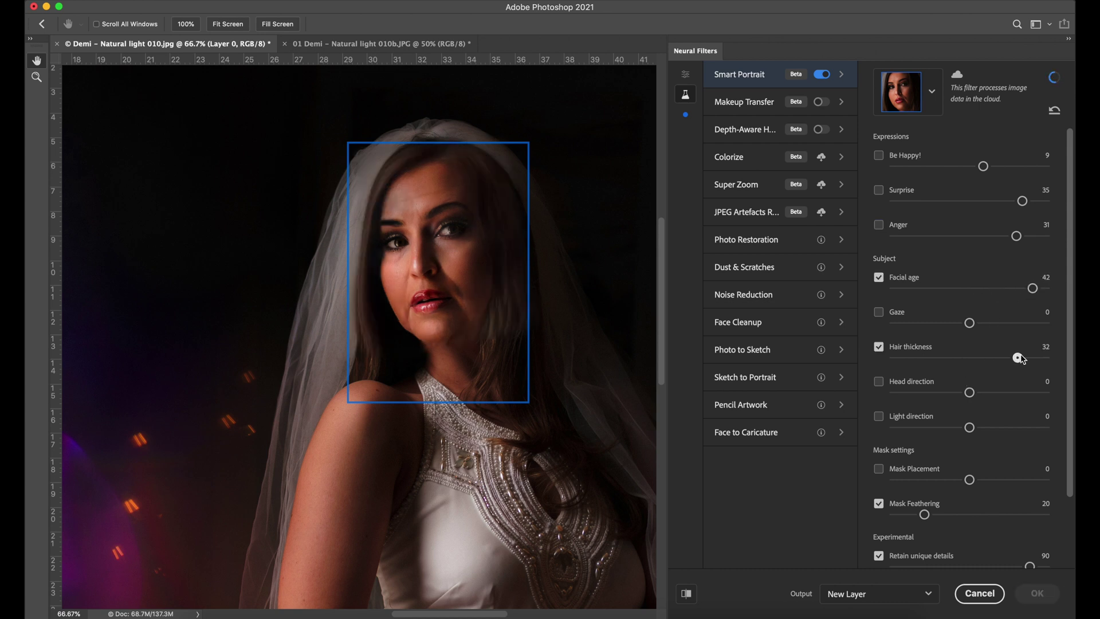
pyautogui.moveTo(1032, 288); pyautogui.dragTo(1041, 288)
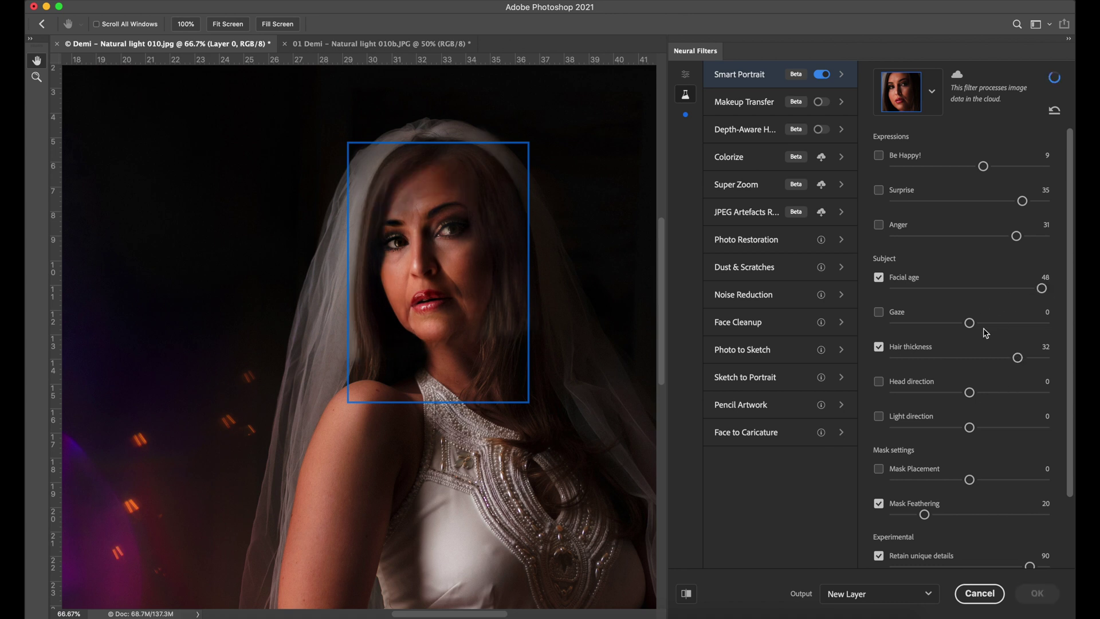
# - Apply the aged Smart Portrait as a new layer and toggle it to compare with the original face
pyautogui.click(1038, 594)
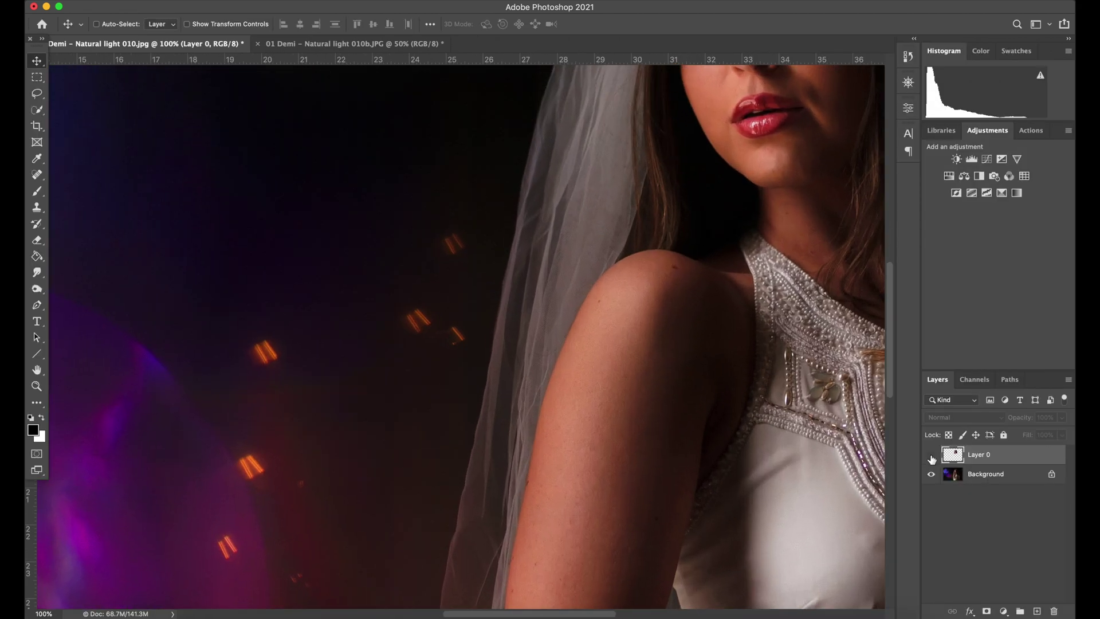
pyautogui.scroll(5, 650, 394)
pyautogui.scroll(-5, 651, 396)
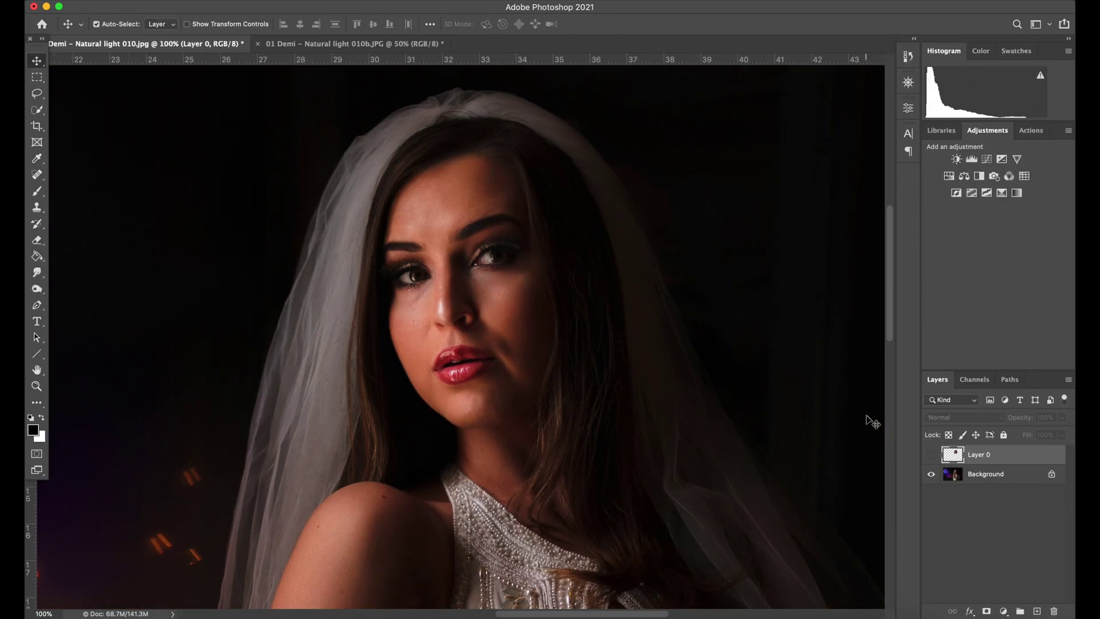
pyautogui.click(932, 456)
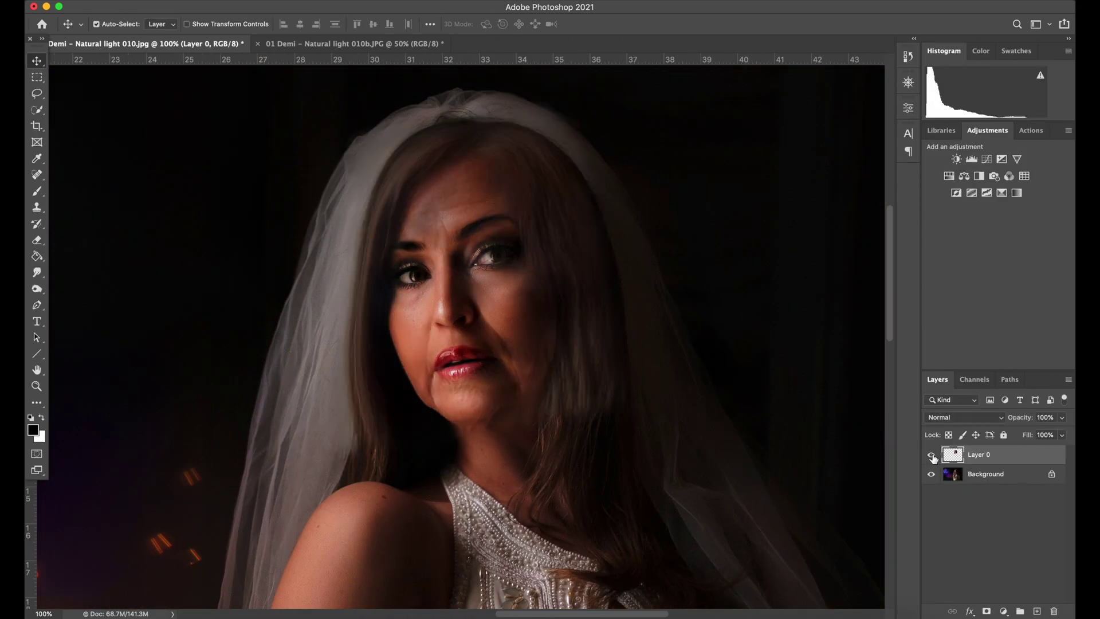
pyautogui.click(931, 457)
pyautogui.click(932, 456)
pyautogui.click(932, 456)
pyautogui.scroll(-4, 458, 332)
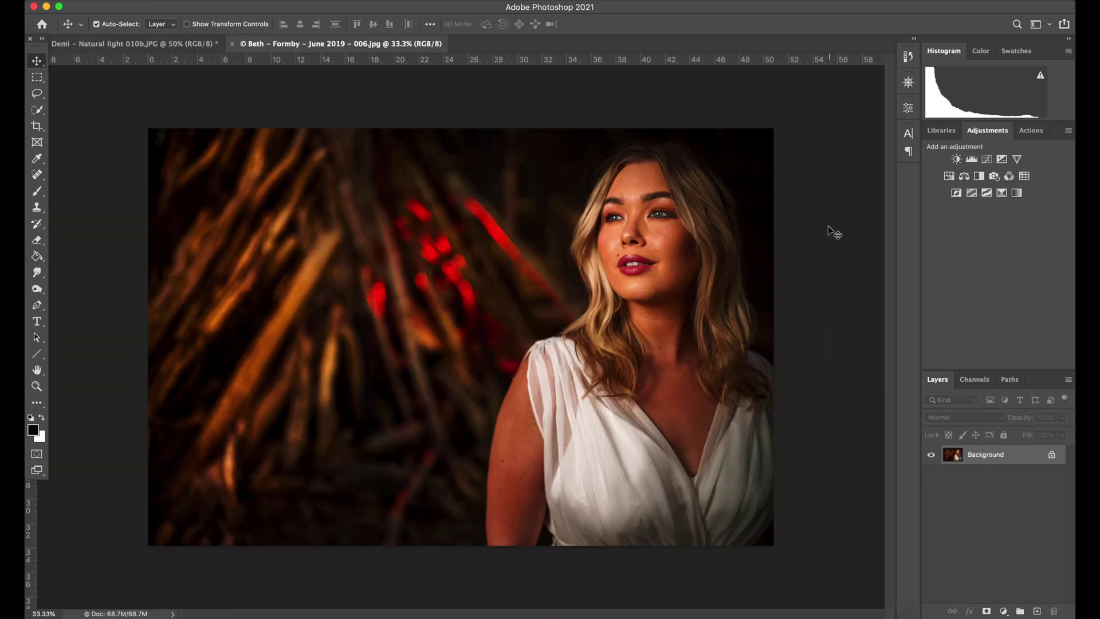
# - Enable Smart Portrait on the blonde woman's photo, set Facial age to 40, and recentre the preview
pyautogui.click(316, 0)
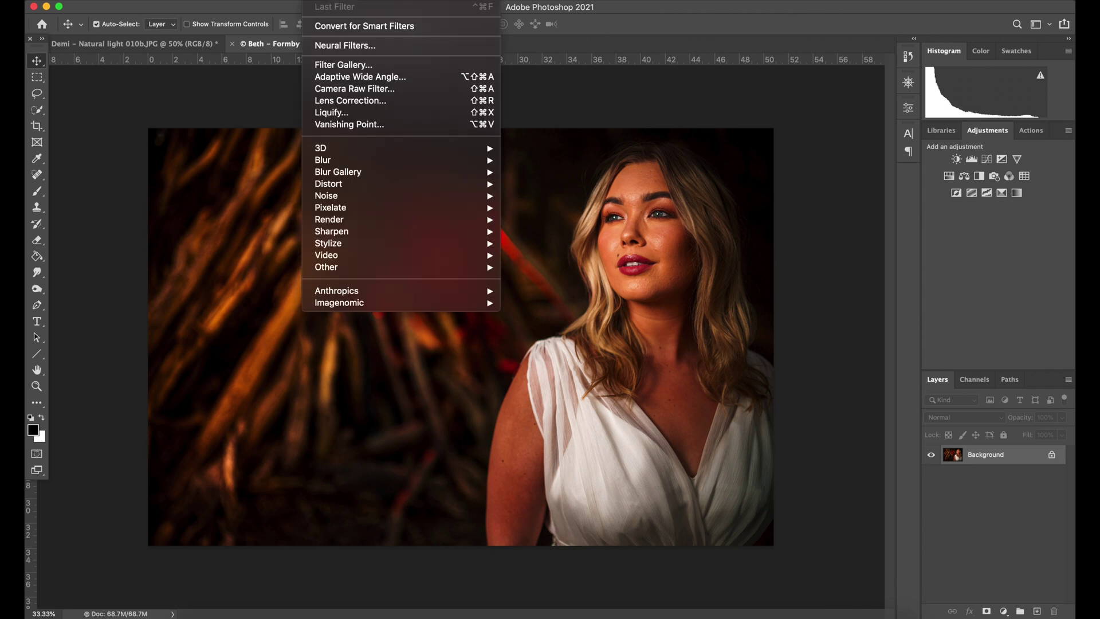
pyautogui.click(345, 45)
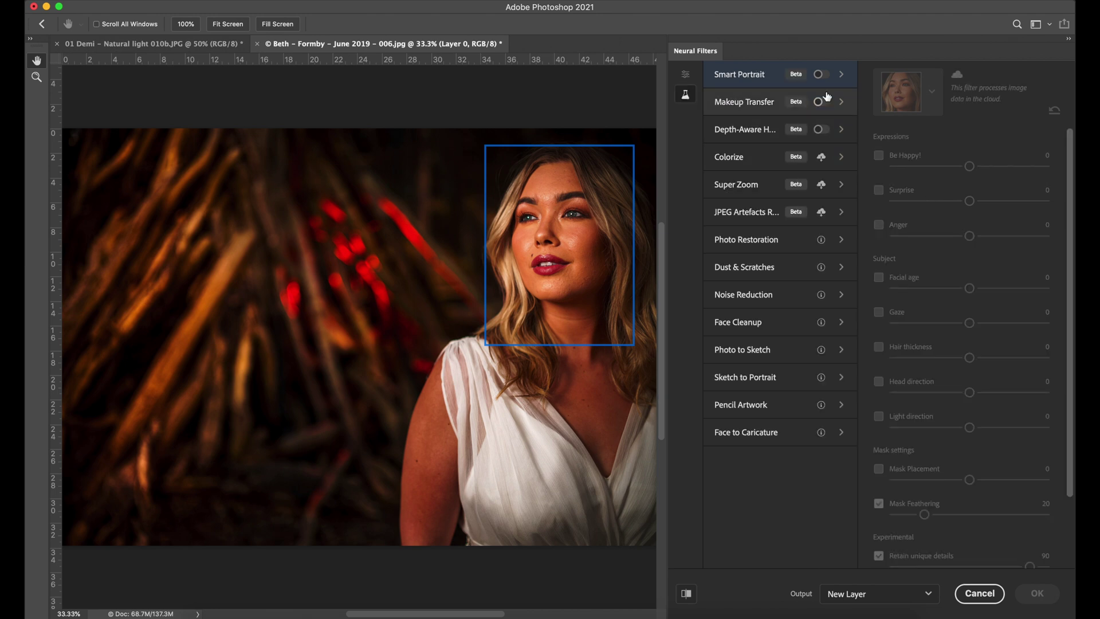
pyautogui.click(820, 74)
pyautogui.click(1015, 288)
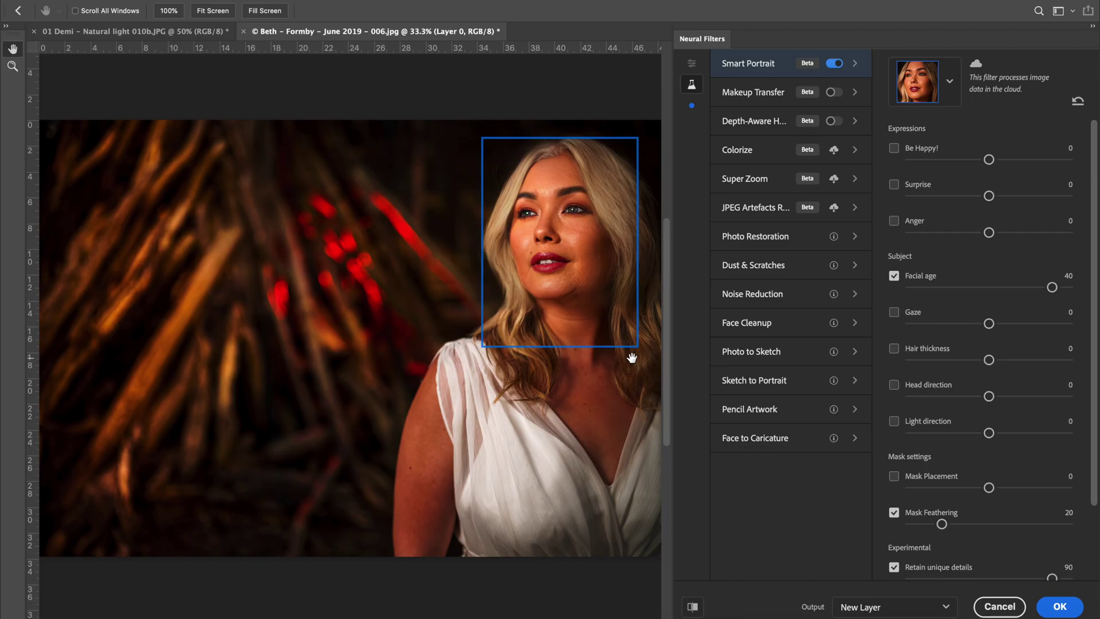
pyautogui.moveTo(631, 359); pyautogui.dragTo(509, 400)
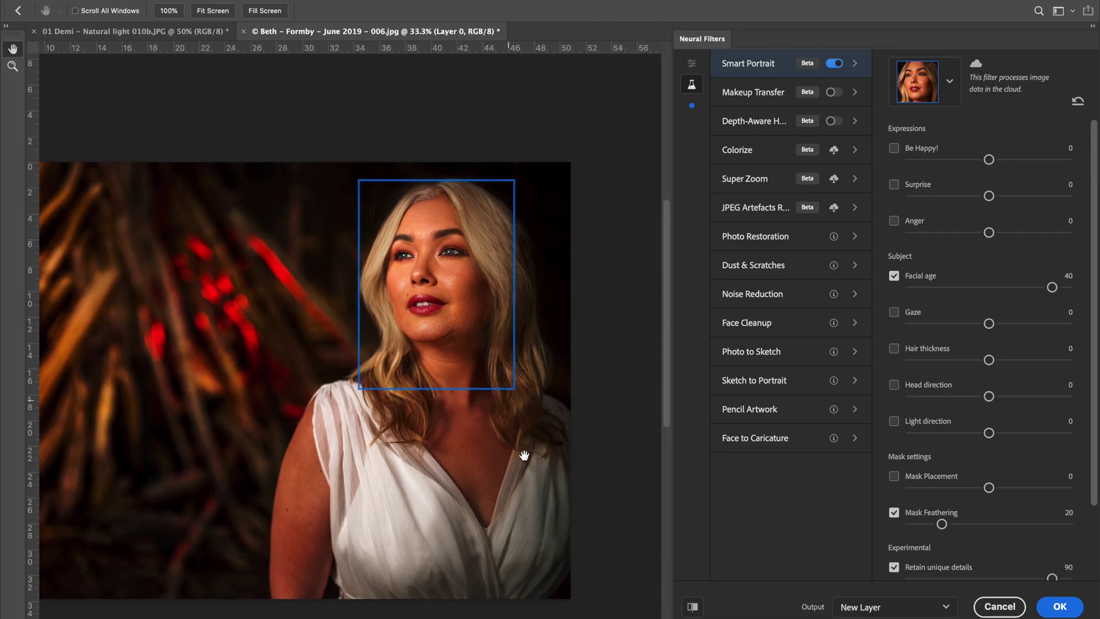
pyautogui.moveTo(524, 456); pyautogui.dragTo(544, 440)
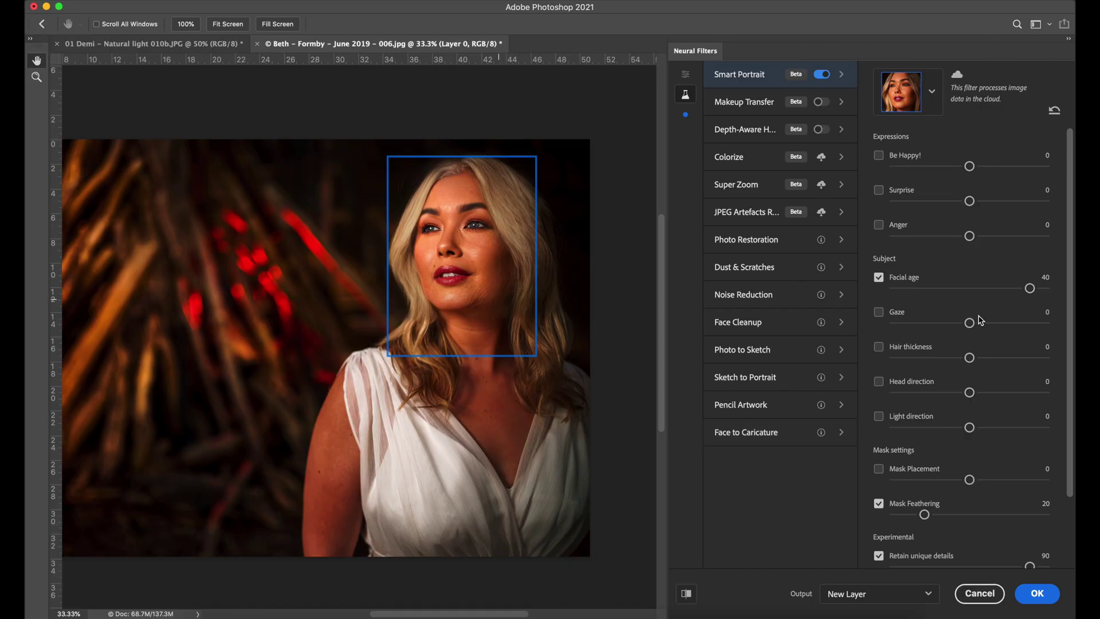
# - Set Hair thickness to 29 and Head direction to 26 for the blonde woman
pyautogui.moveTo(968, 357); pyautogui.dragTo(1016, 359)
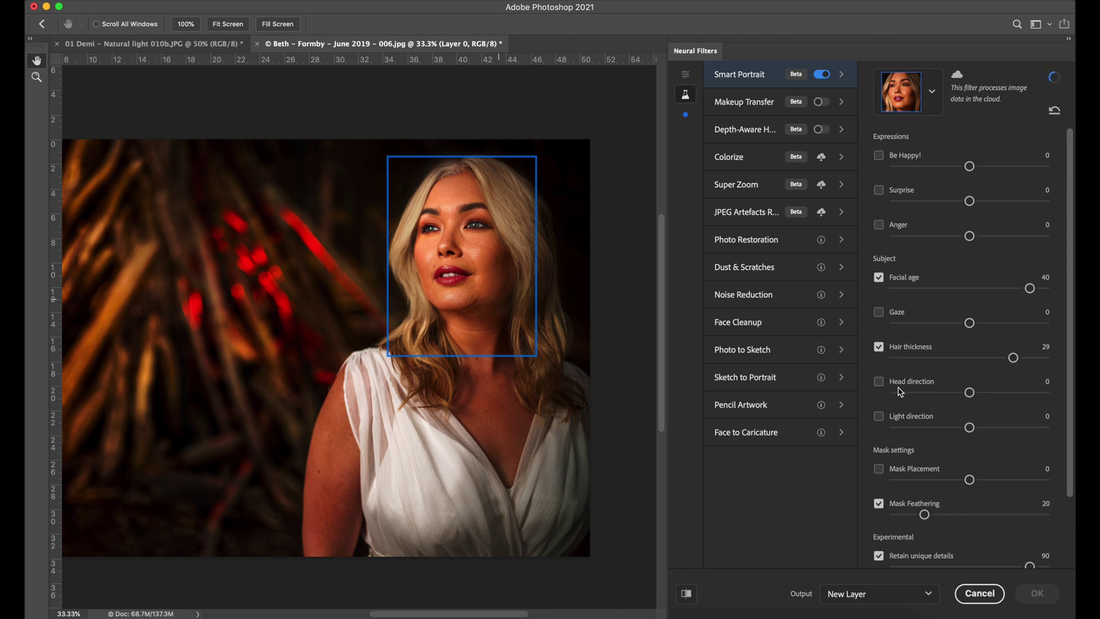
pyautogui.moveTo(967, 398); pyautogui.dragTo(1014, 398)
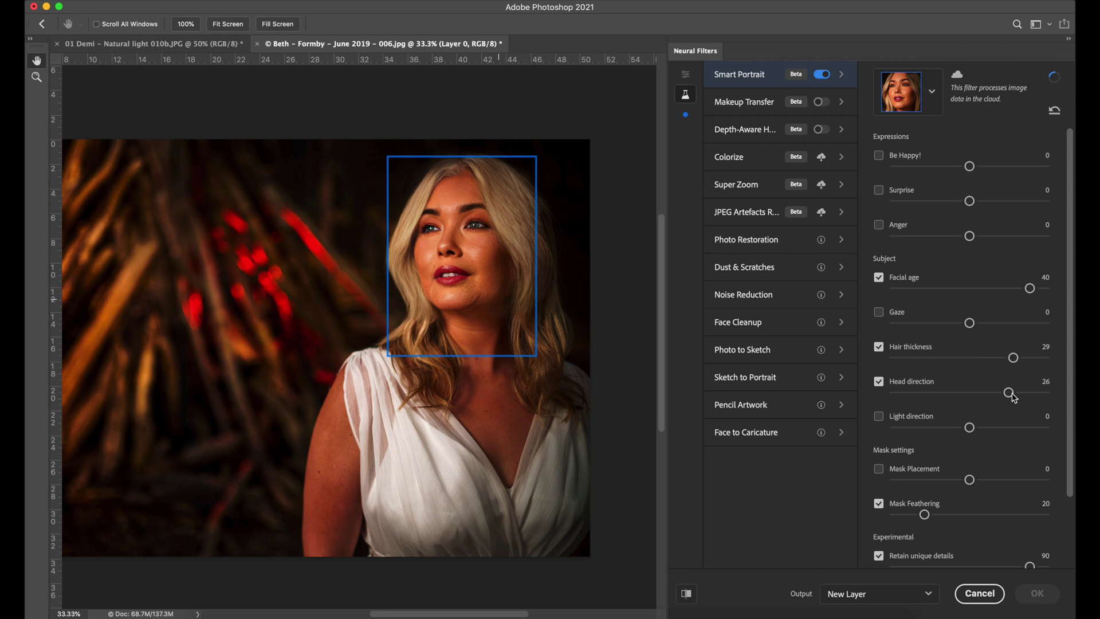